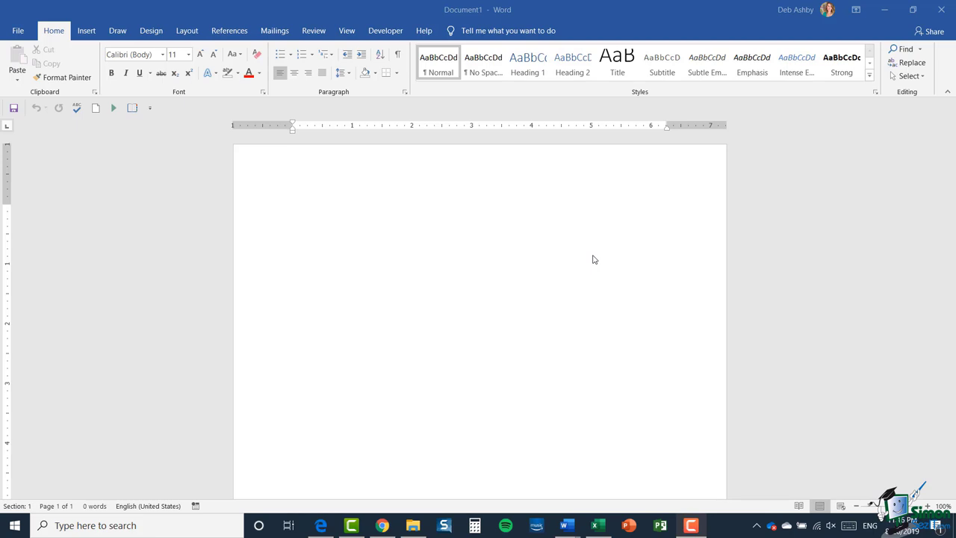
Type the names Deborah, Adam, Jenny and Chris on separate lines of the blank page
click(292, 220)
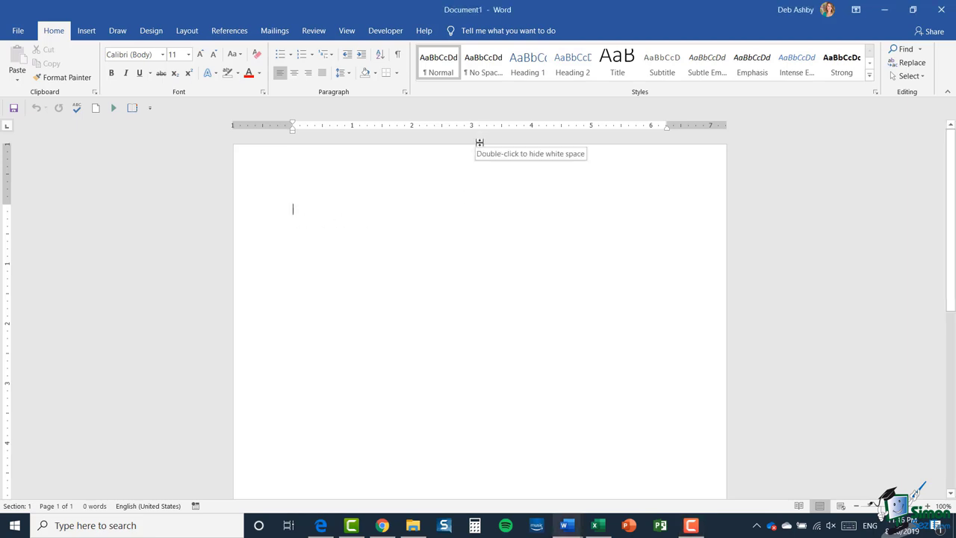
text(Deborah)
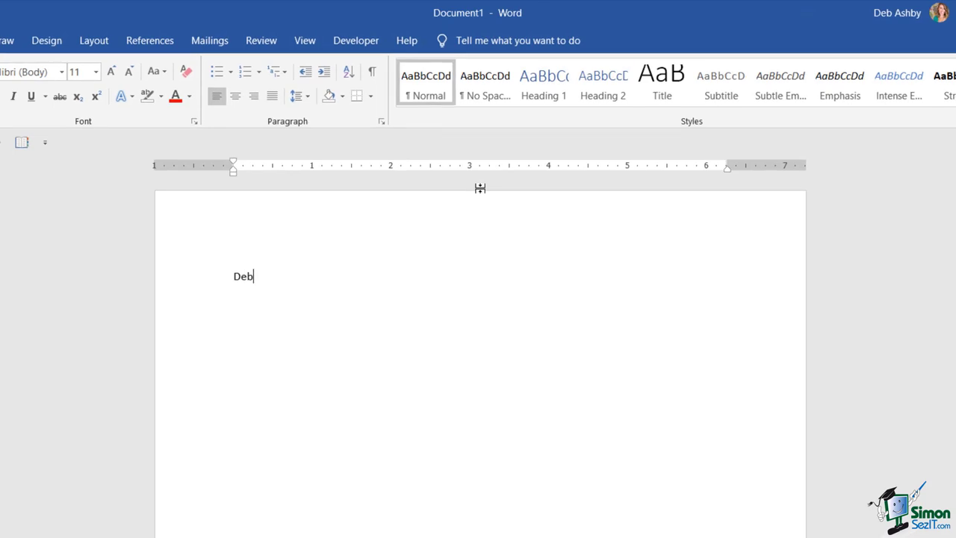
key(Return)
text(Adam)
key(Return)
text(Jenny )
text(Chris)
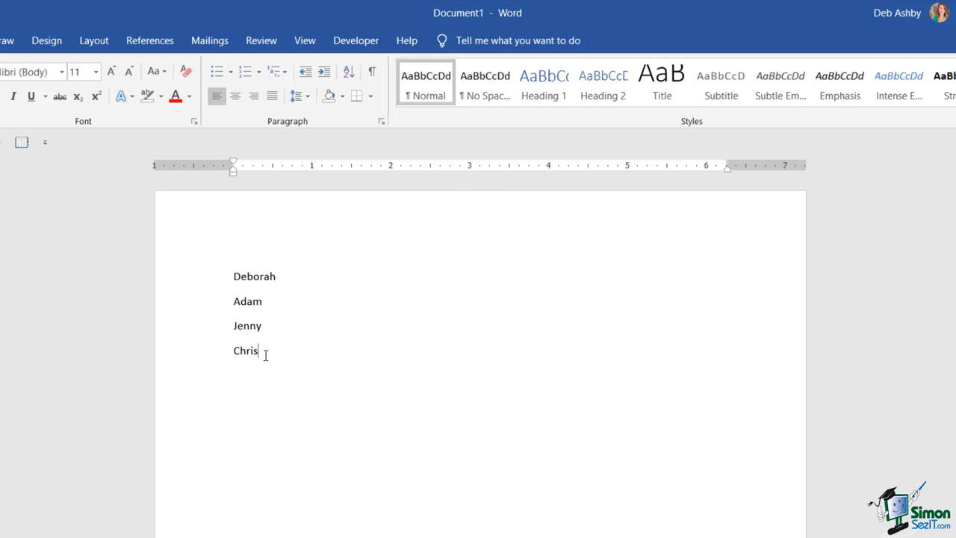
Number the four selected names 1. to 4. using the 1. 2. 3. numbering format
drag(263, 351, 196, 277)
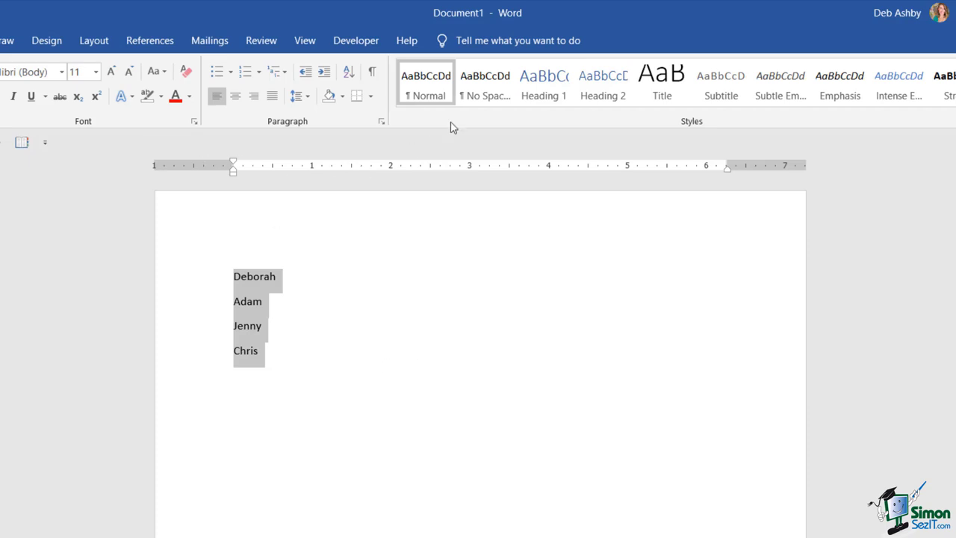
click(258, 73)
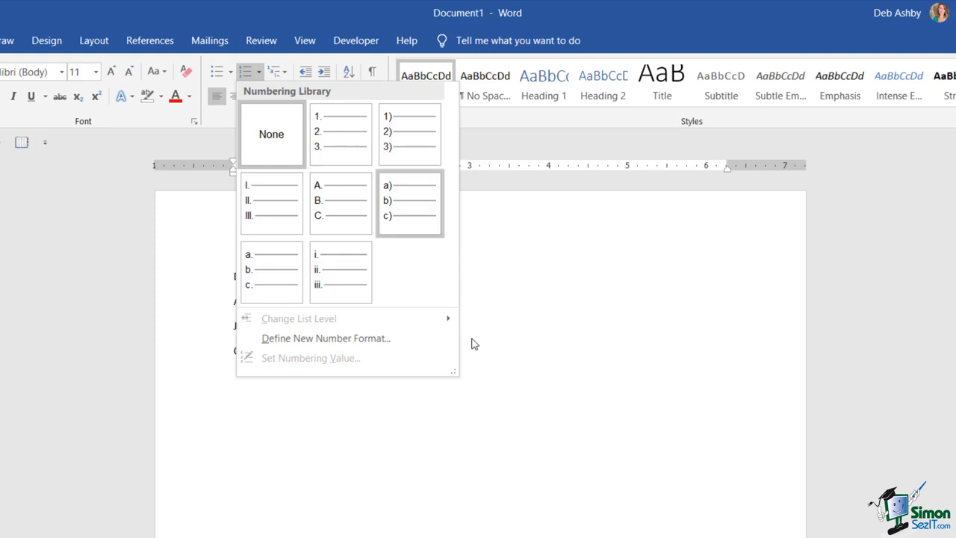
click(333, 131)
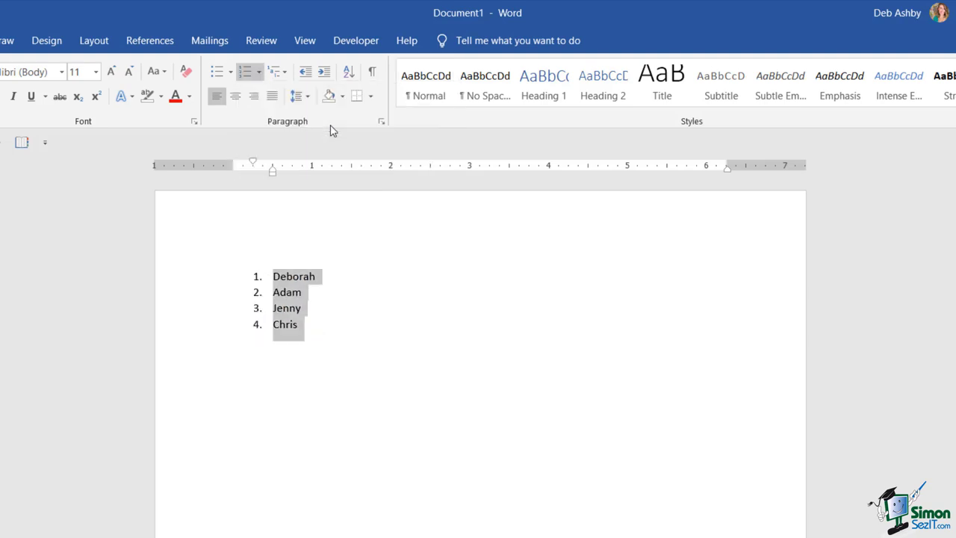
click(309, 325)
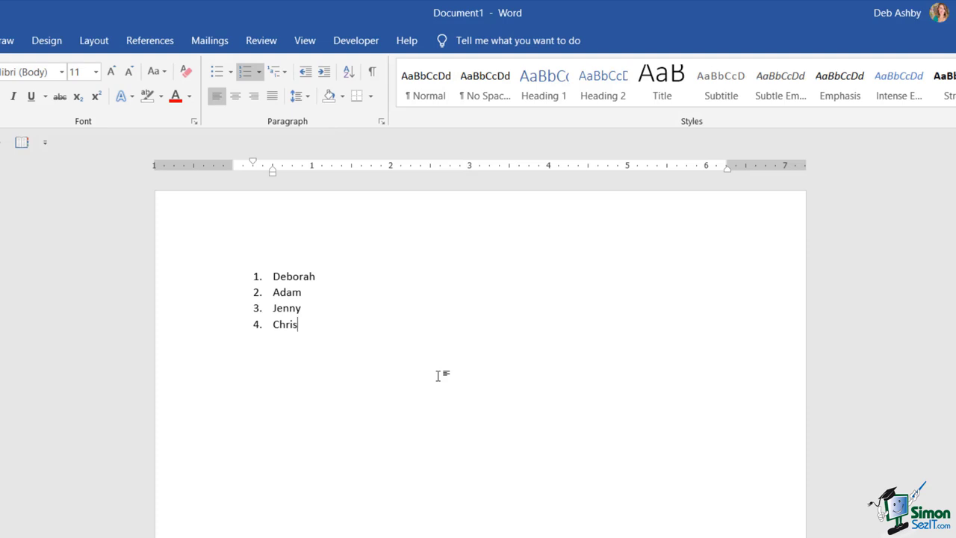
Add Meesh as item 5 and remove numbering from the empty sixth line
key(Return)
text(Meesh)
key(Return)
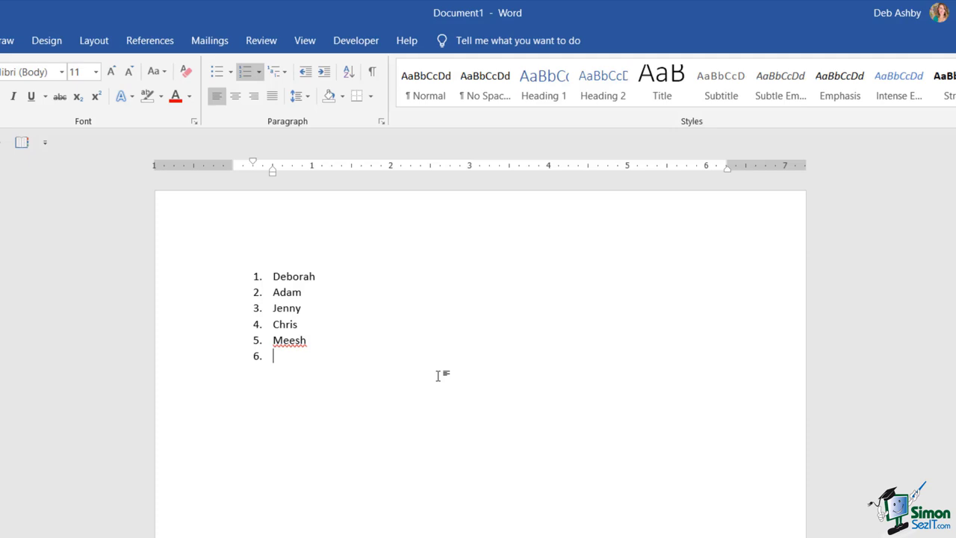
key(BackSpace)
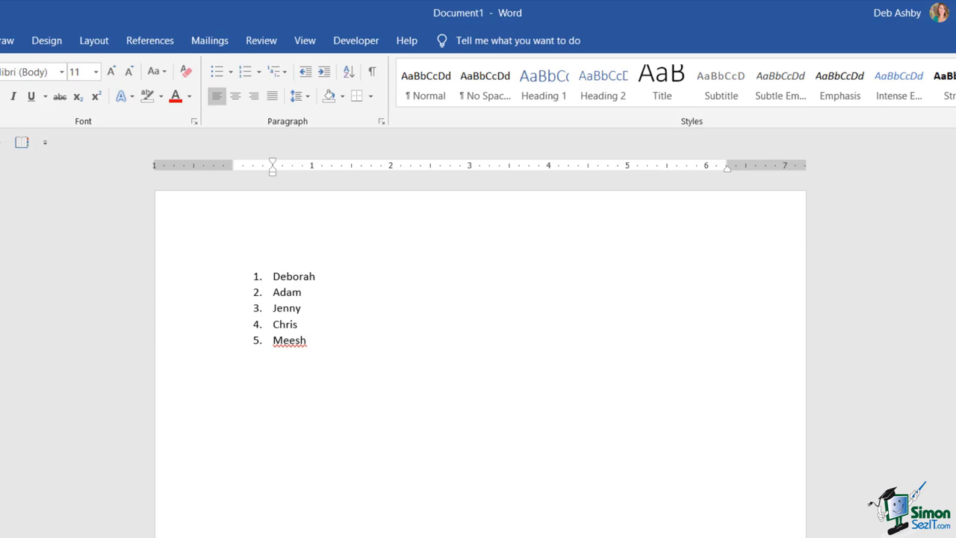
key(ctrl+z)
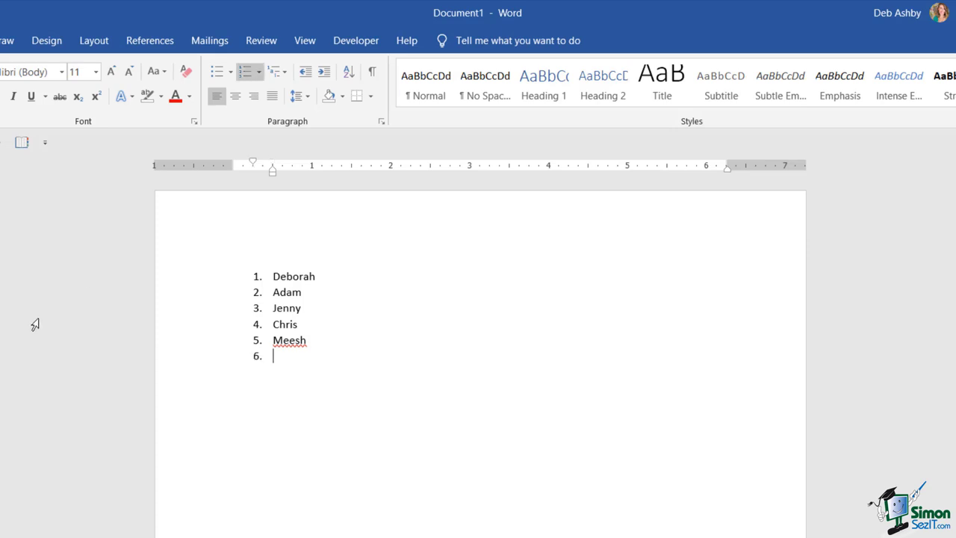
click(246, 76)
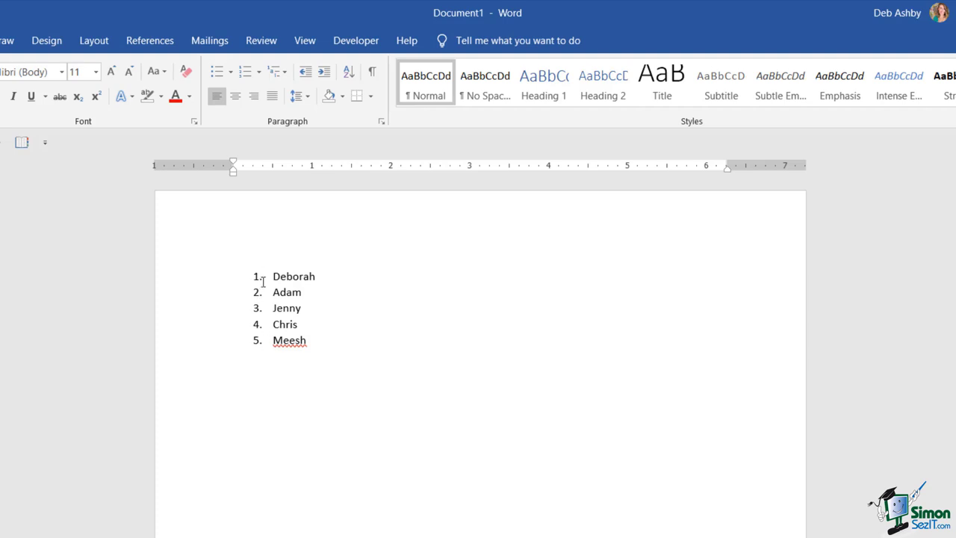
drag(314, 342, 237, 277)
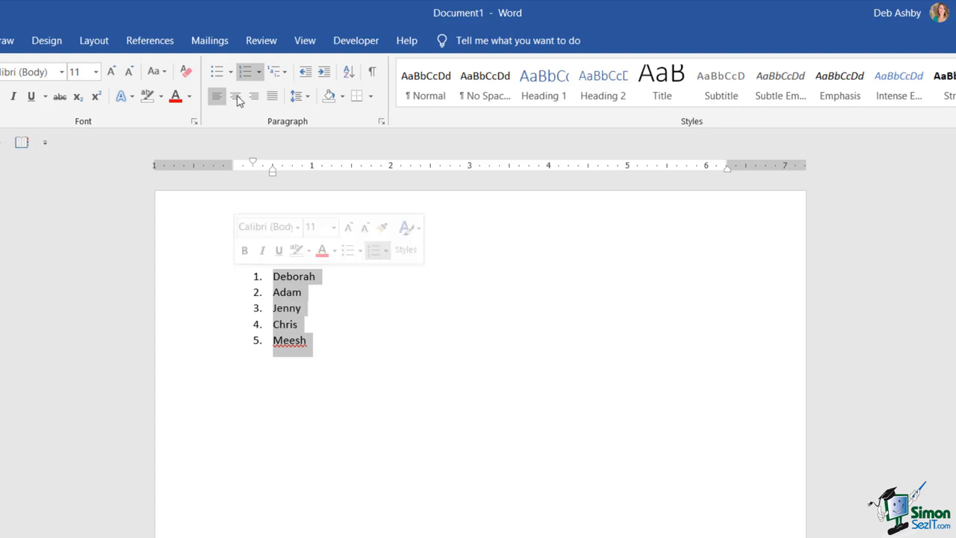
Switch the five-name list from numbers to a) b) c) lettering
click(259, 73)
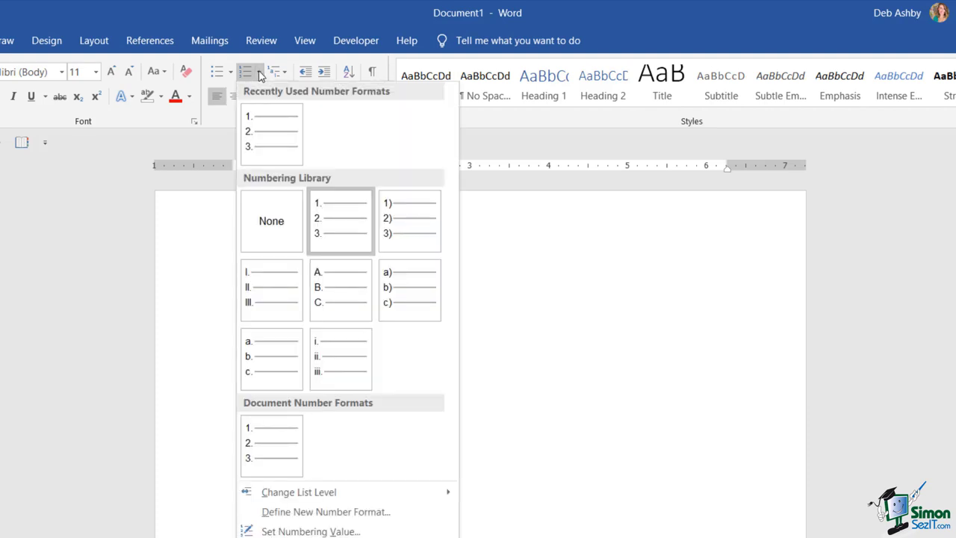
click(391, 292)
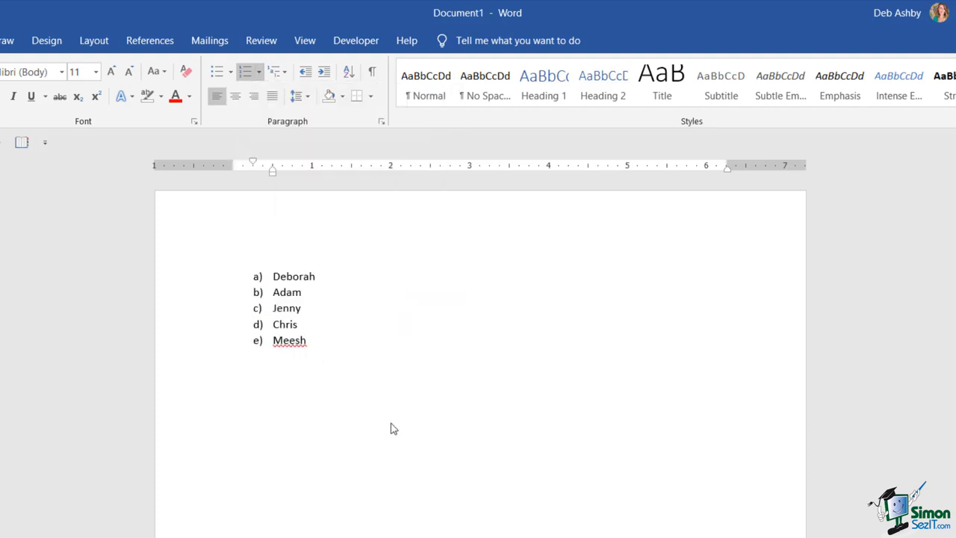
click(327, 347)
drag(309, 344, 252, 278)
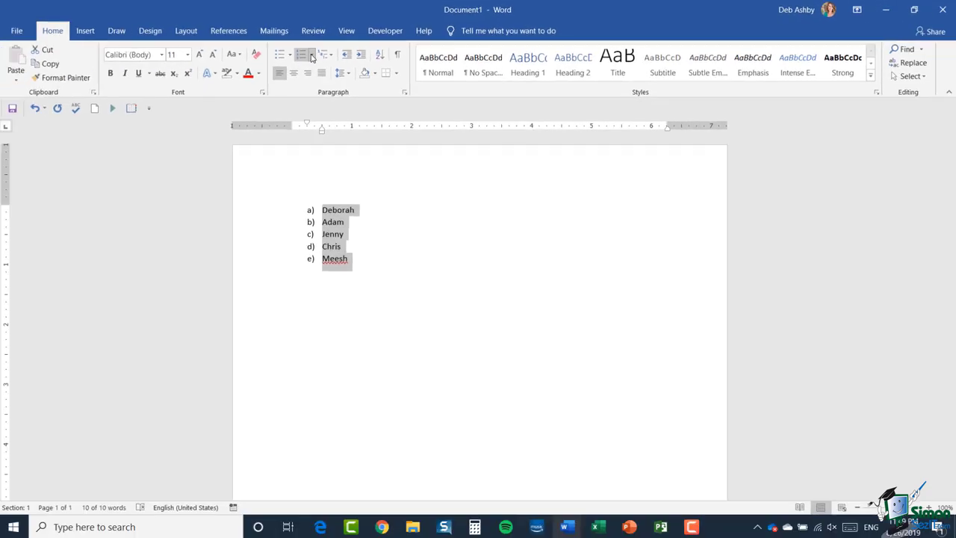
click(311, 57)
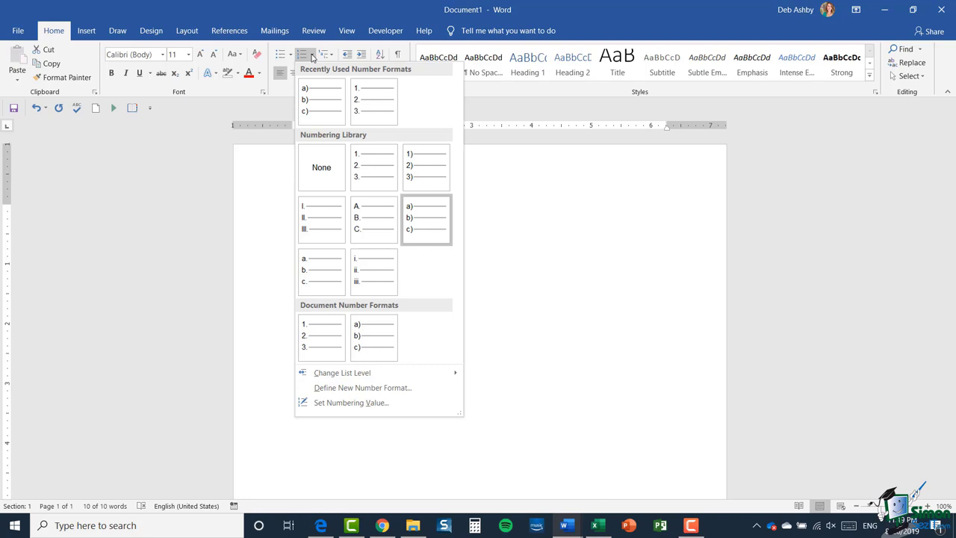
mouse_move(332, 376)
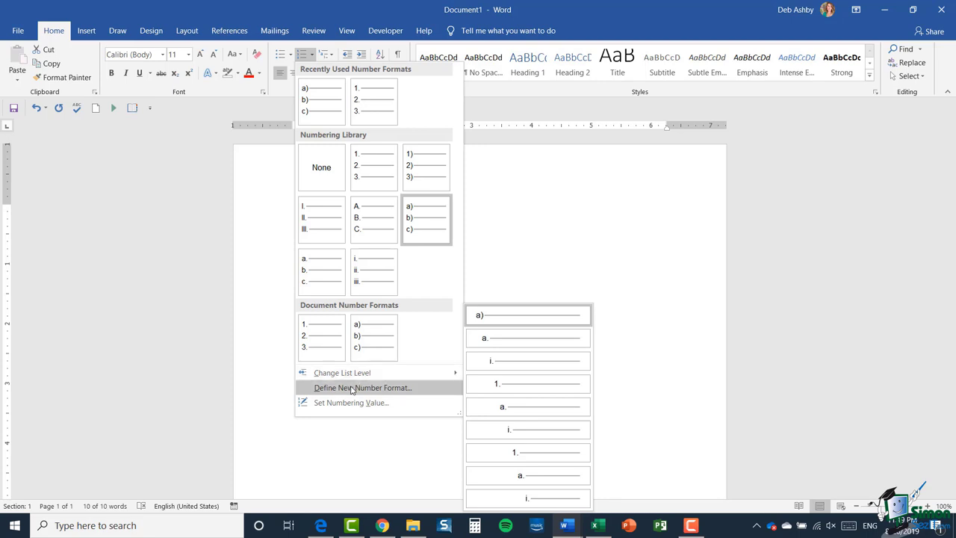
Define a new a, b, c number format with bold, 12-pt, red Arial letters
click(395, 388)
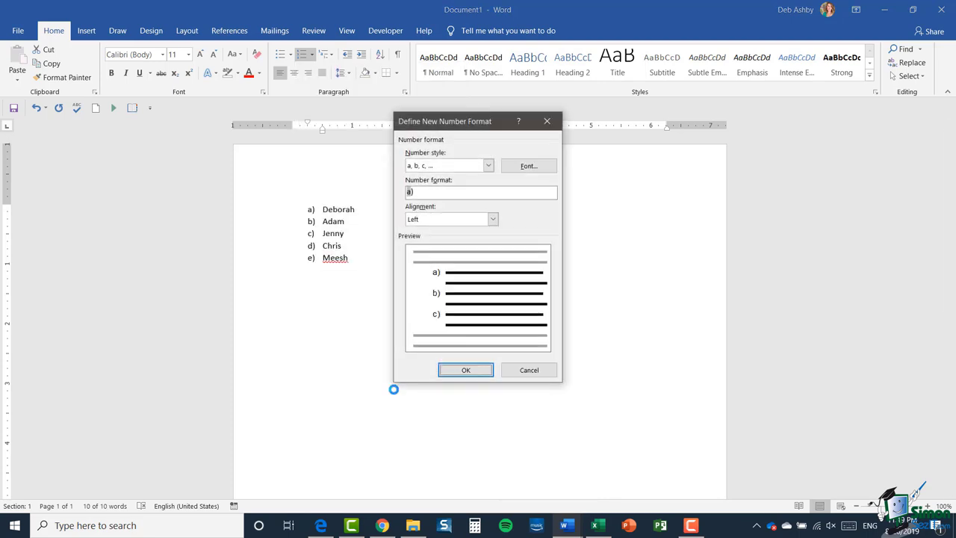
drag(483, 123, 498, 121)
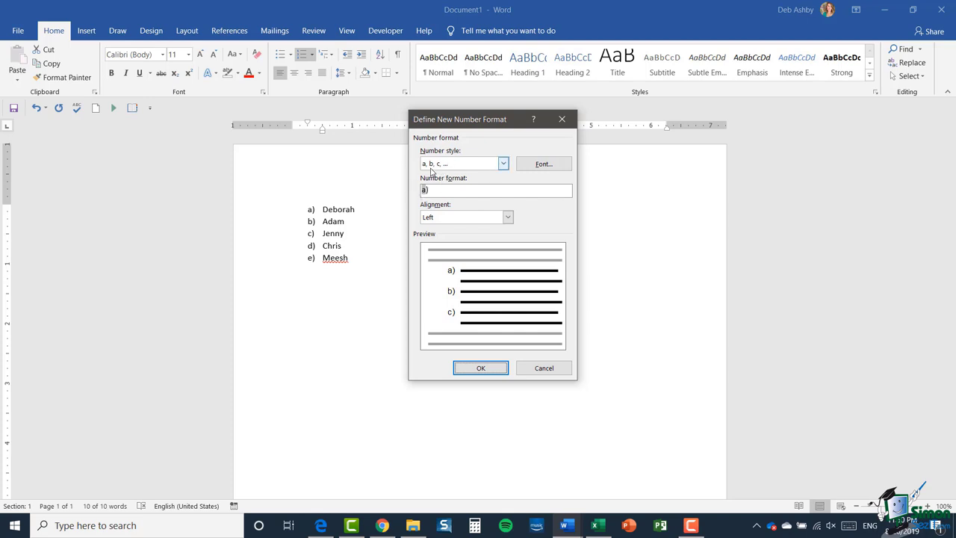
click(503, 164)
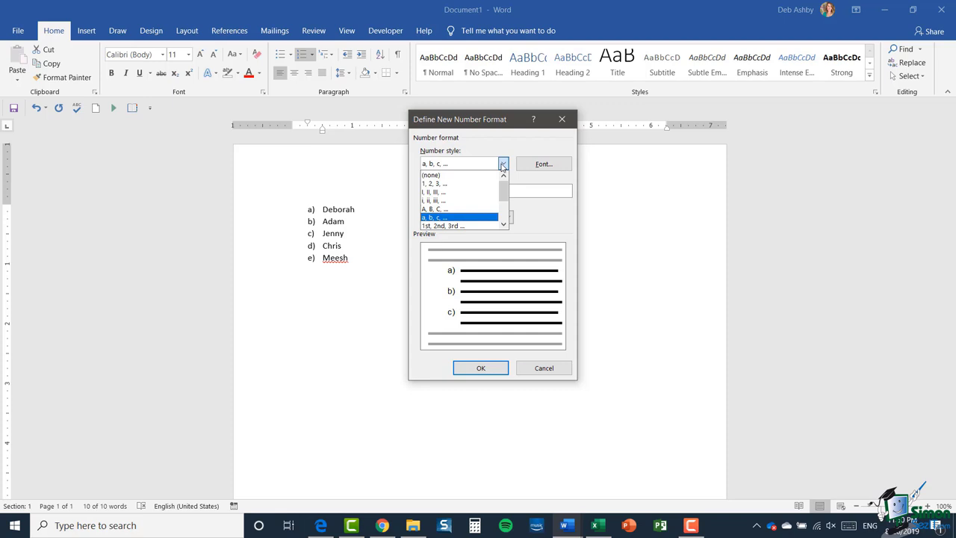
click(503, 164)
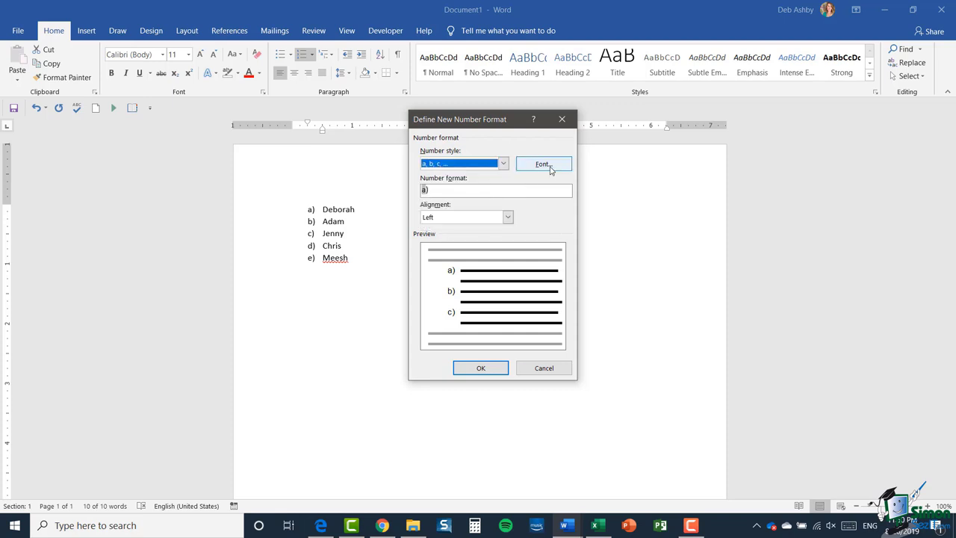
click(549, 165)
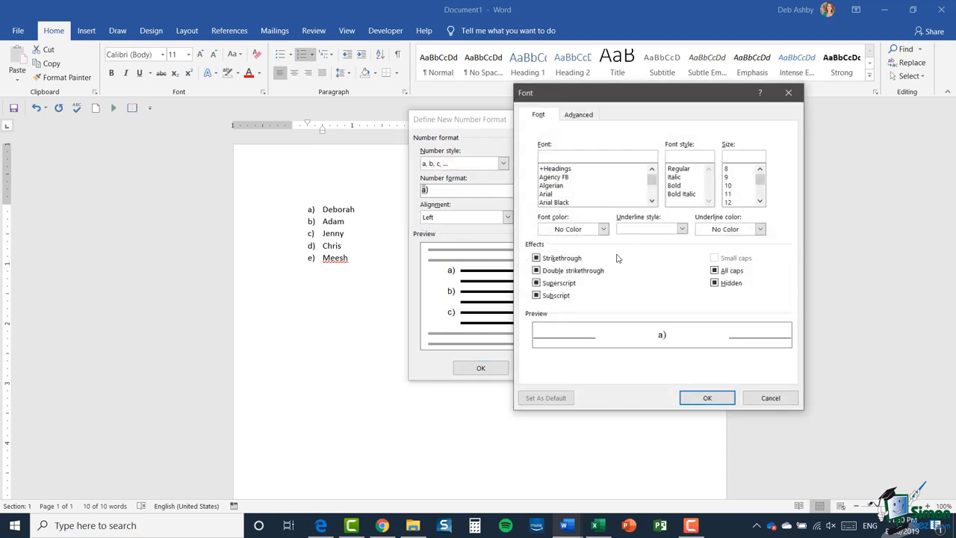
click(547, 194)
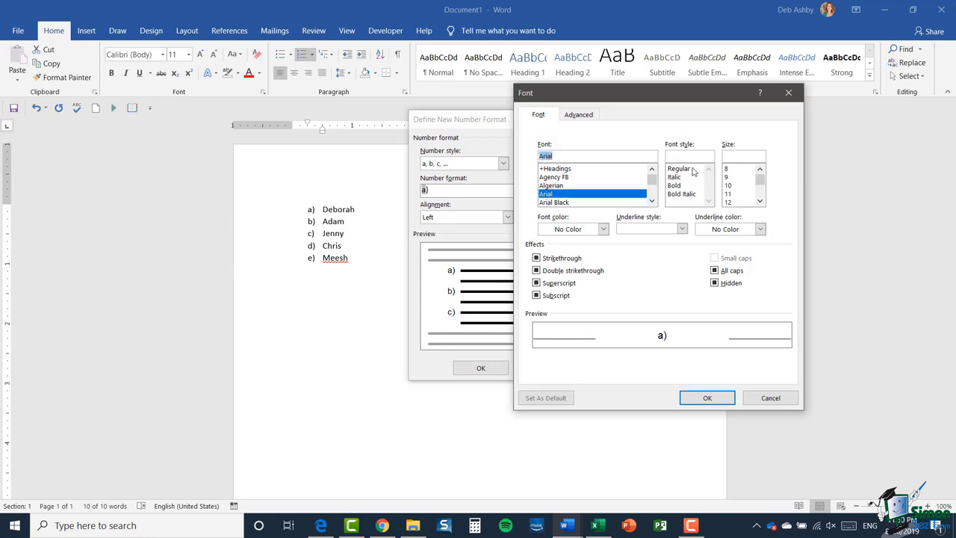
click(675, 186)
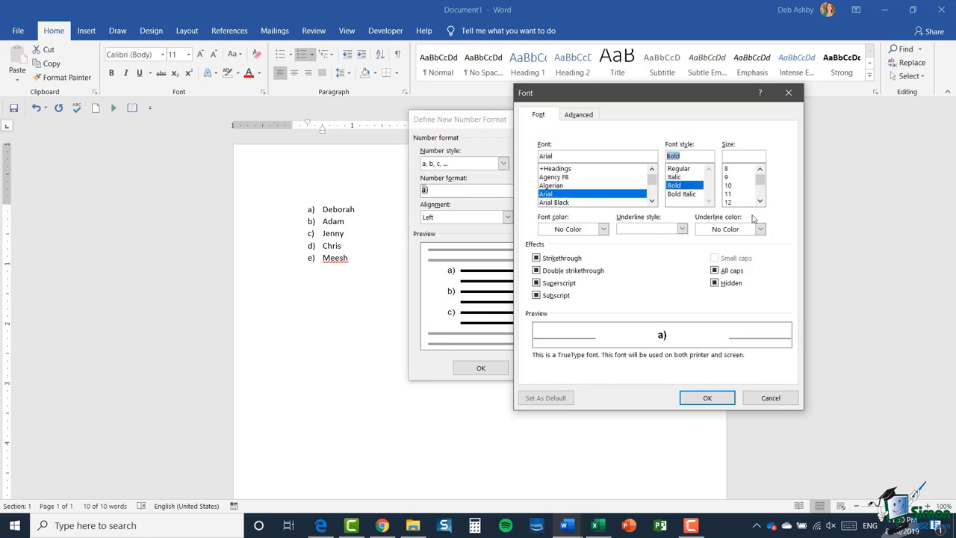
click(730, 202)
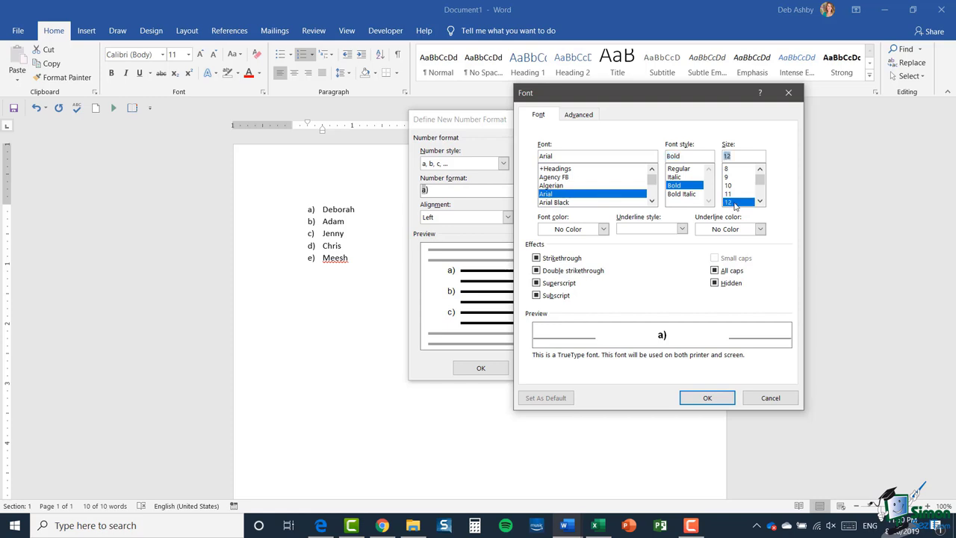
click(603, 229)
click(554, 337)
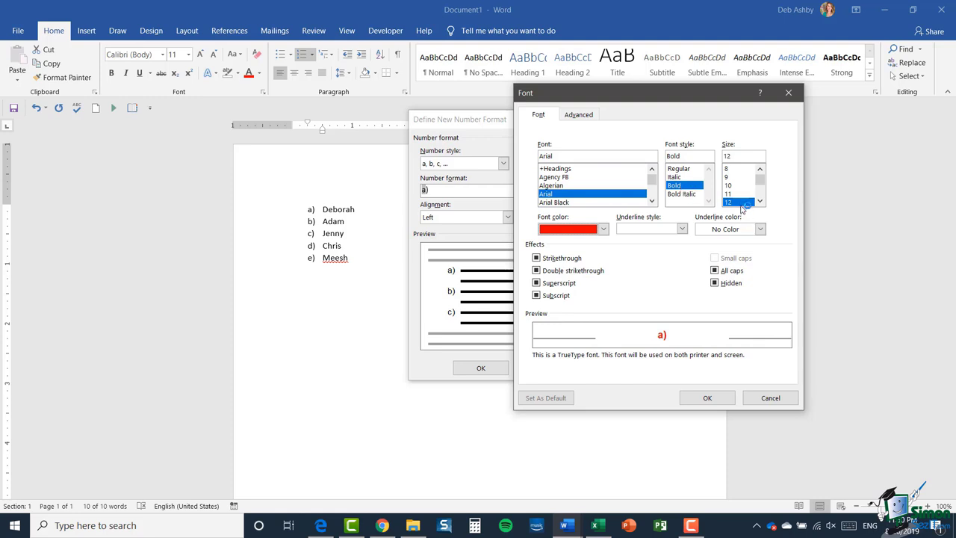
click(706, 398)
click(493, 368)
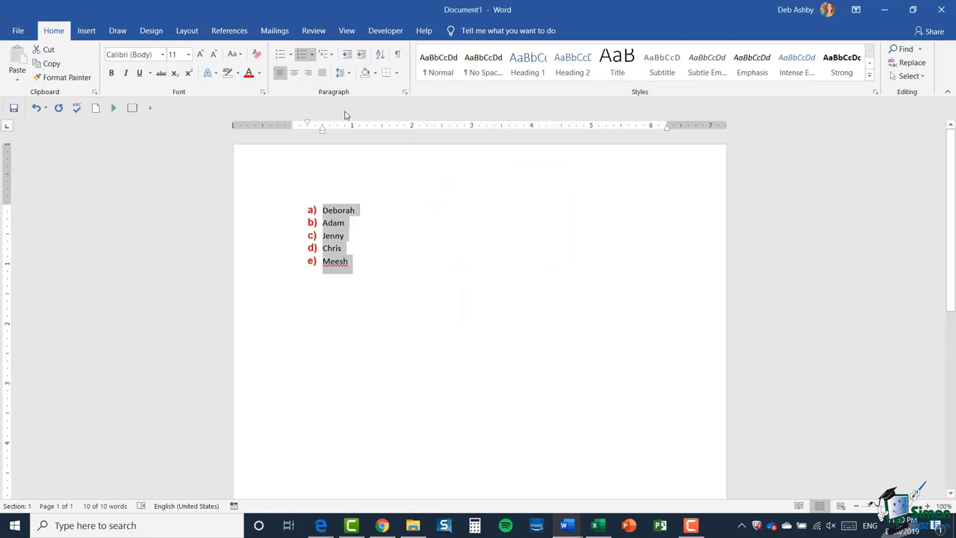
click(312, 56)
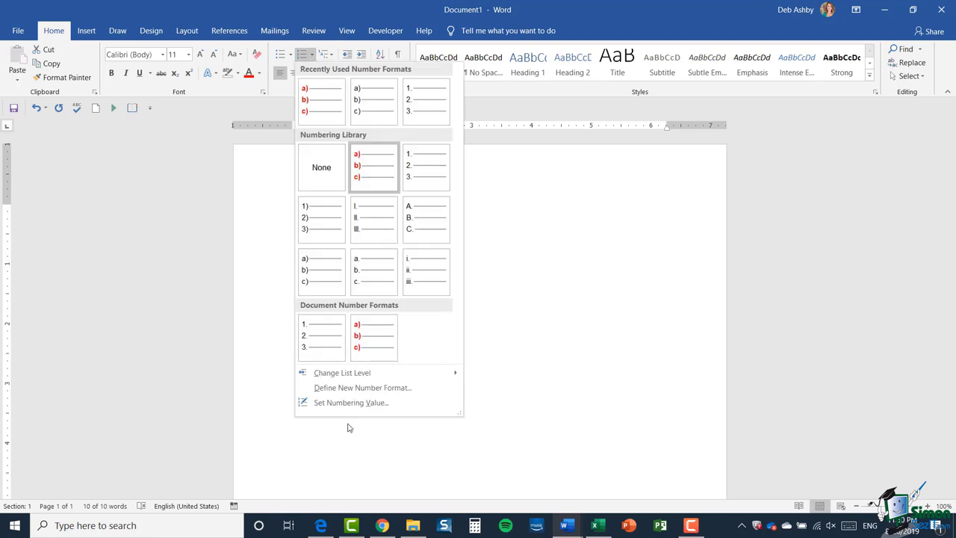
click(356, 389)
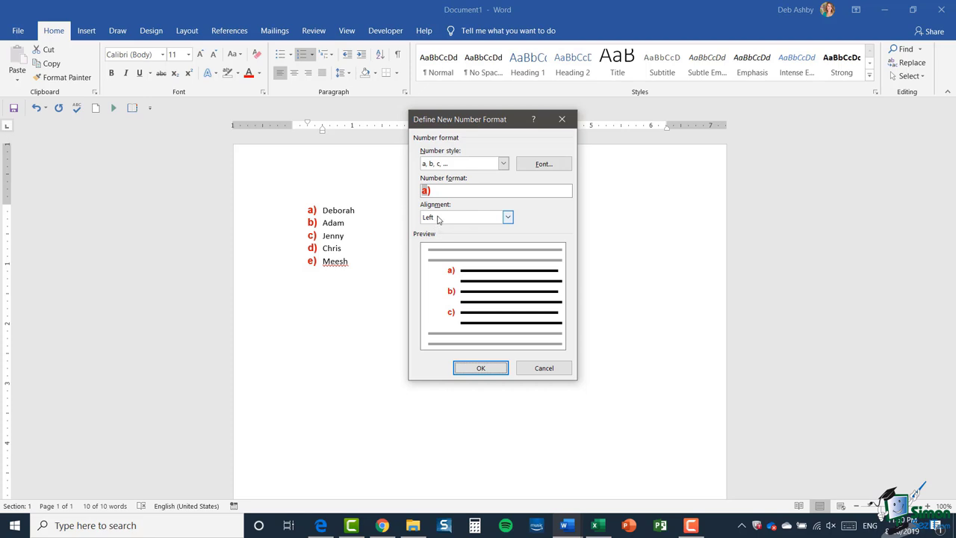
click(507, 217)
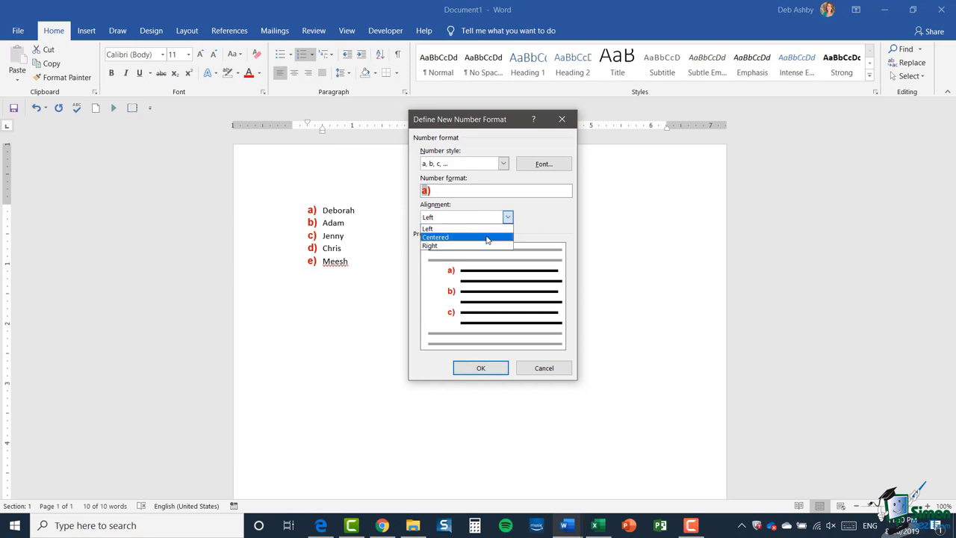
click(487, 237)
click(506, 218)
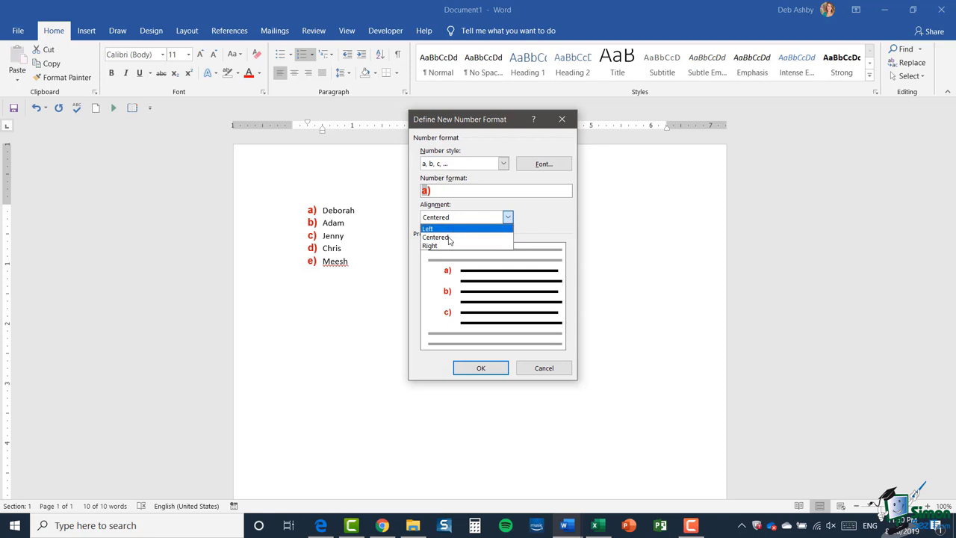
click(447, 247)
click(508, 217)
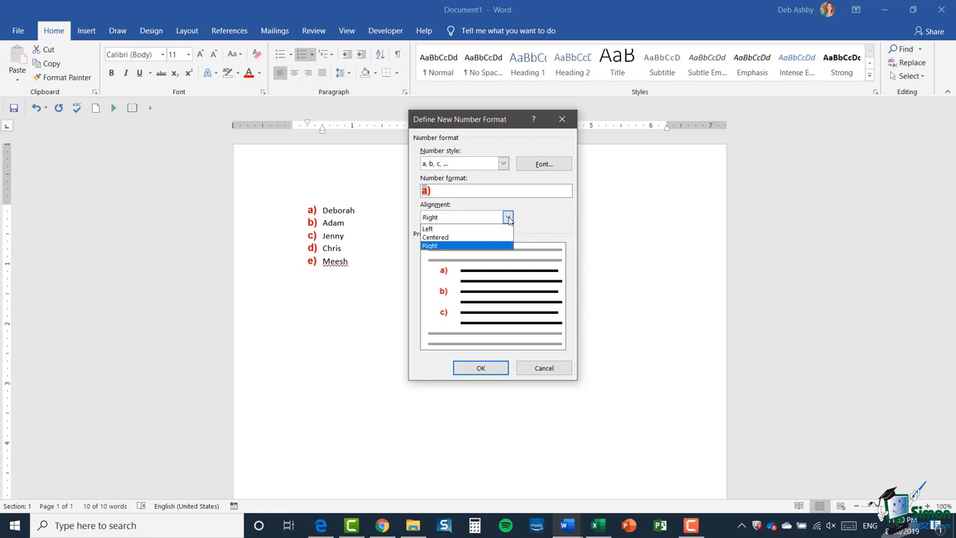
click(465, 226)
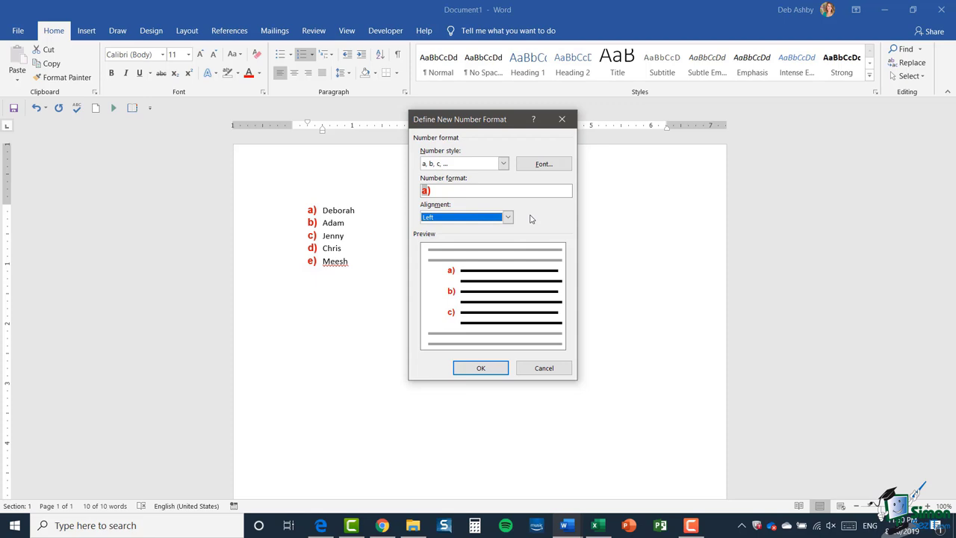
click(484, 372)
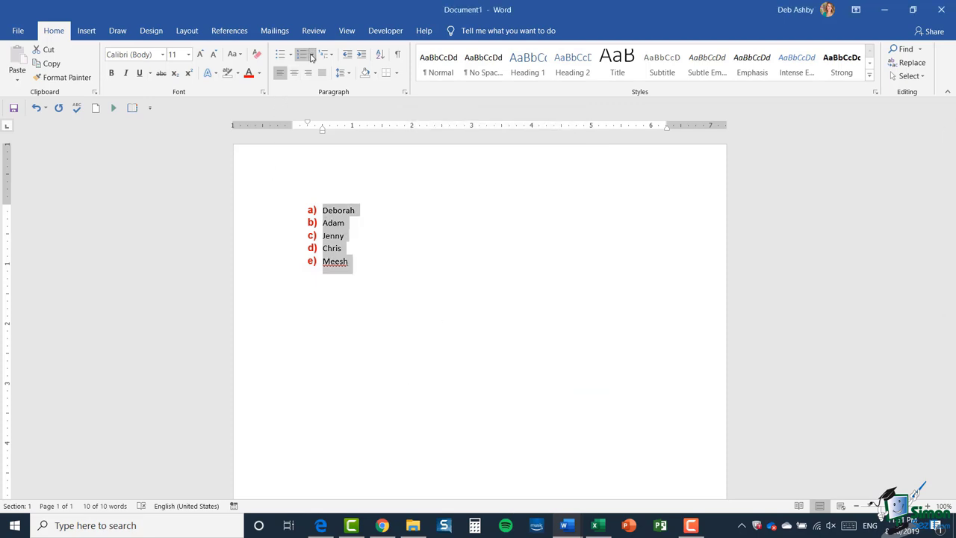
click(311, 58)
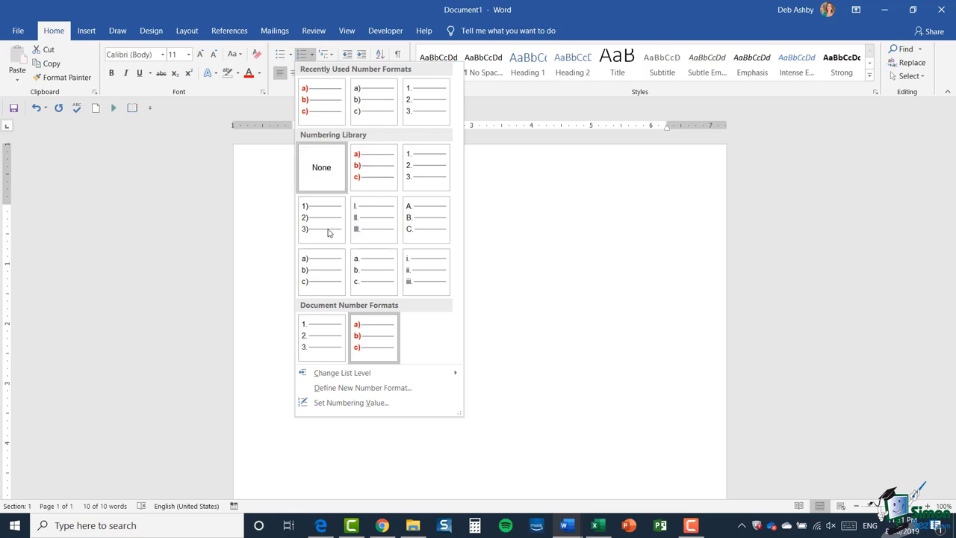
click(351, 402)
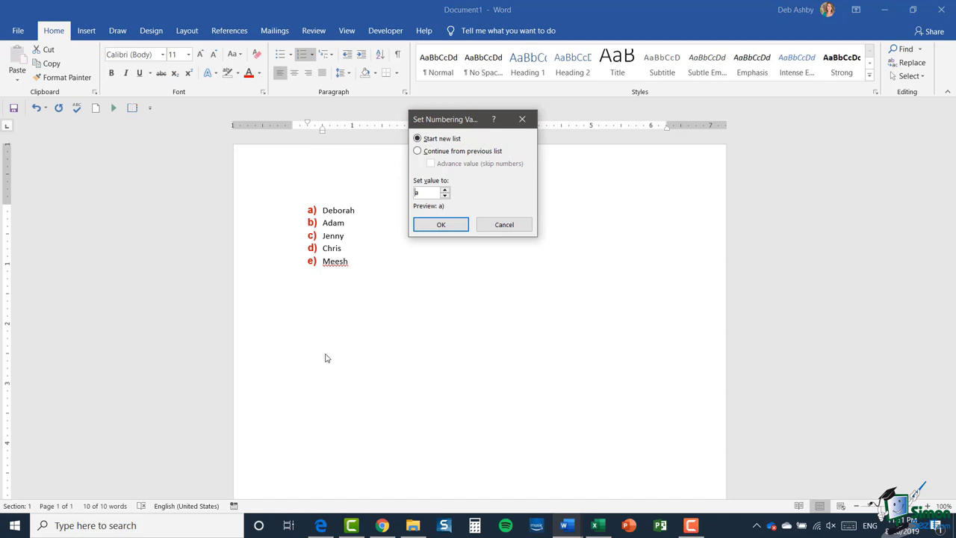
click(500, 227)
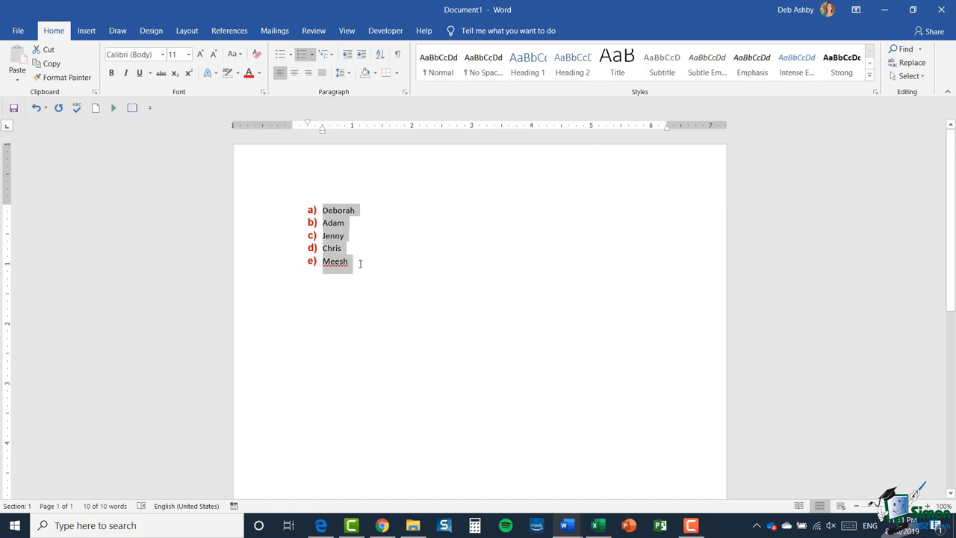
click(361, 268)
End the list and type Rob, James and Brooke on separate plain lines below it
key(Return)
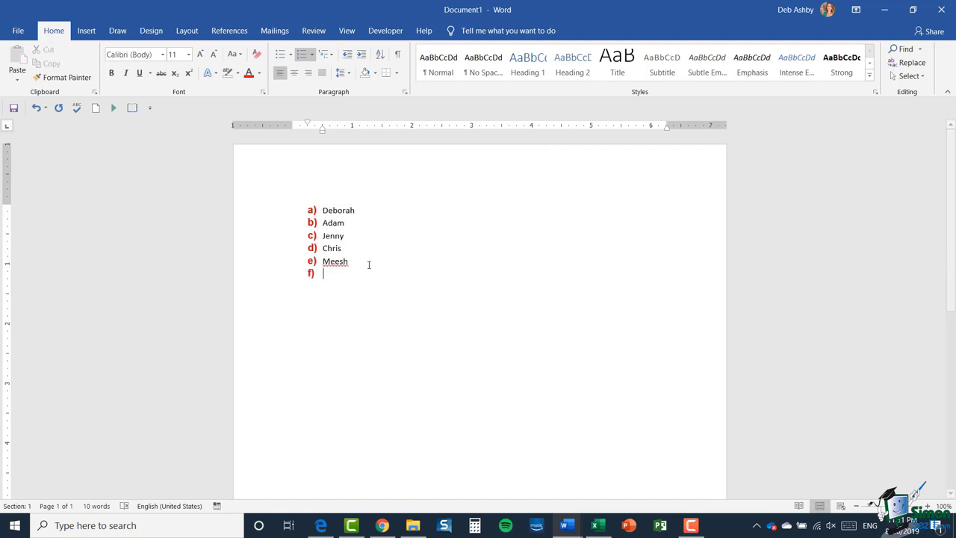
key(BackSpace)
key(BackSpace)
key(BackSpace)
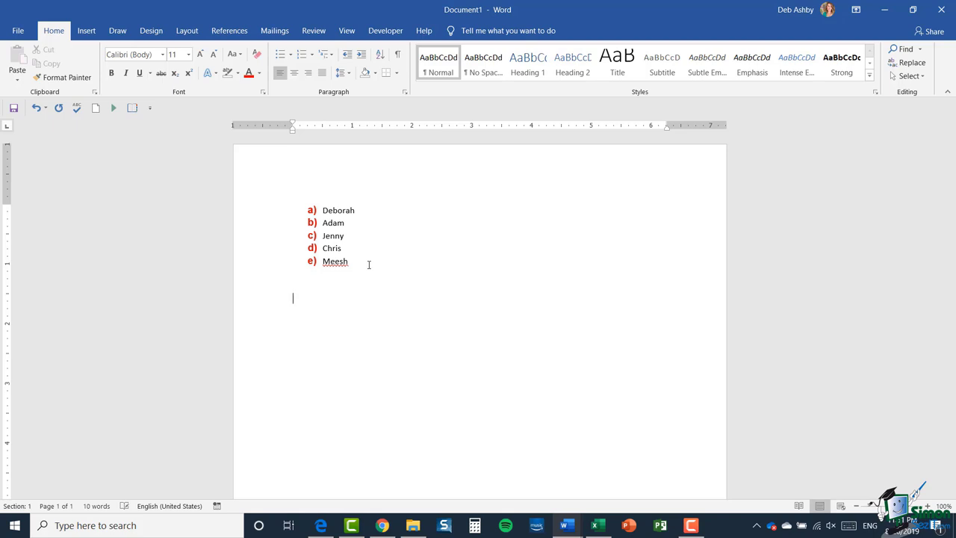
text(Rob)
key(Return)
text(James )
text(Brooke)
Apply lettering to Rob, James and Brooke, continuing the list as f) to h)
drag(329, 335, 292, 297)
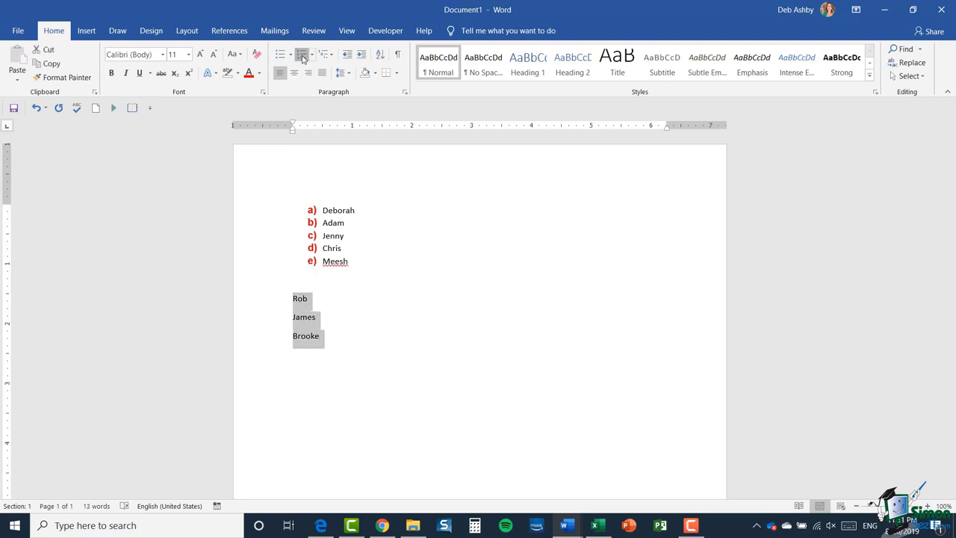
click(302, 55)
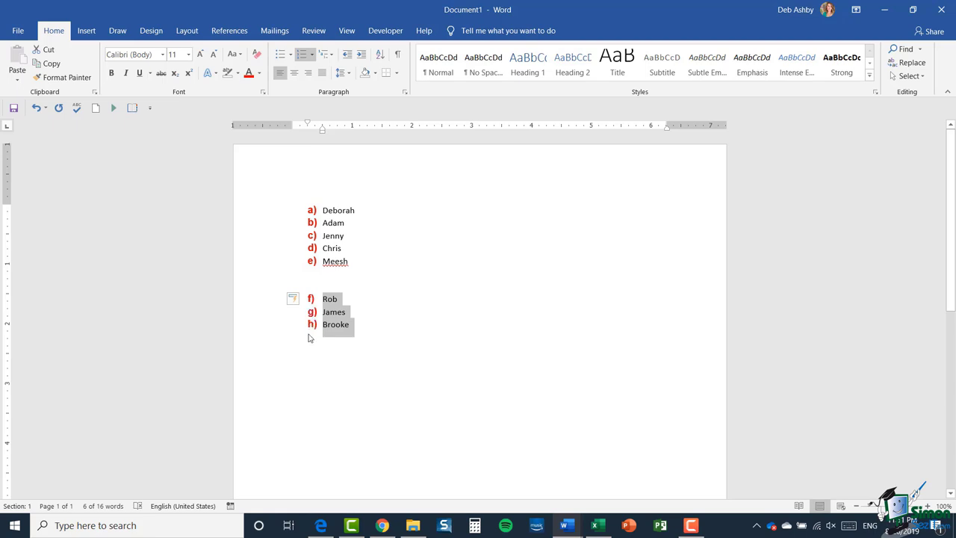
click(313, 56)
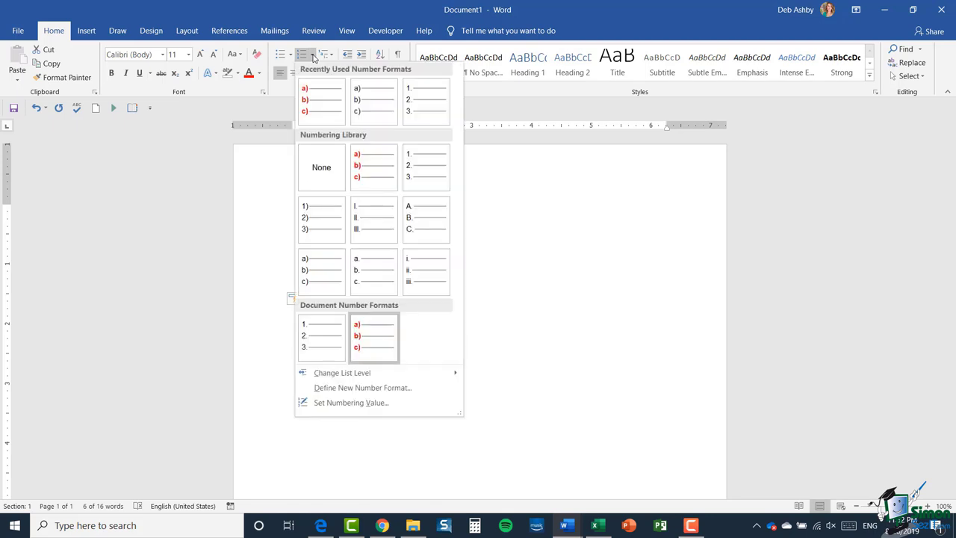
Set the numbering value to a so Rob, James and Brooke restart at a)
click(340, 405)
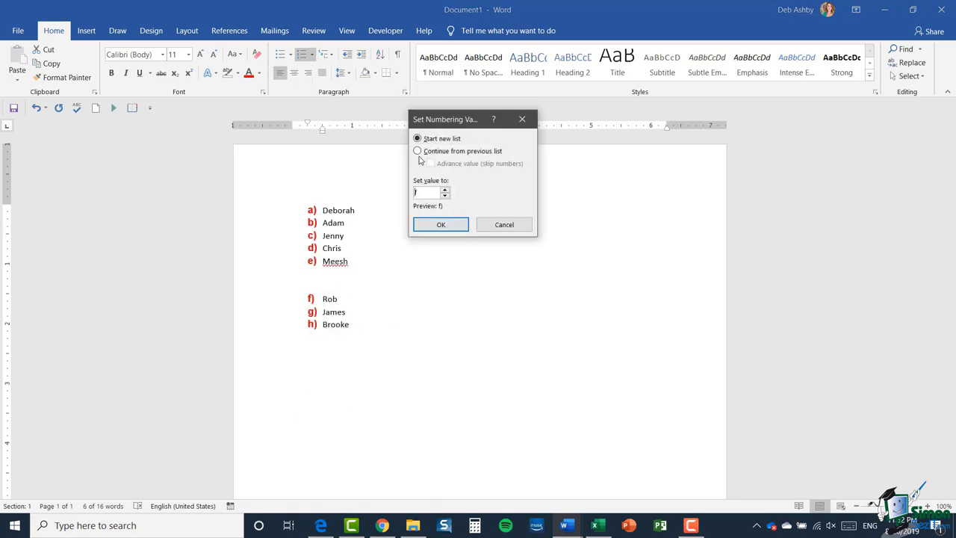
click(445, 195)
click(445, 196)
click(445, 196)
click(440, 224)
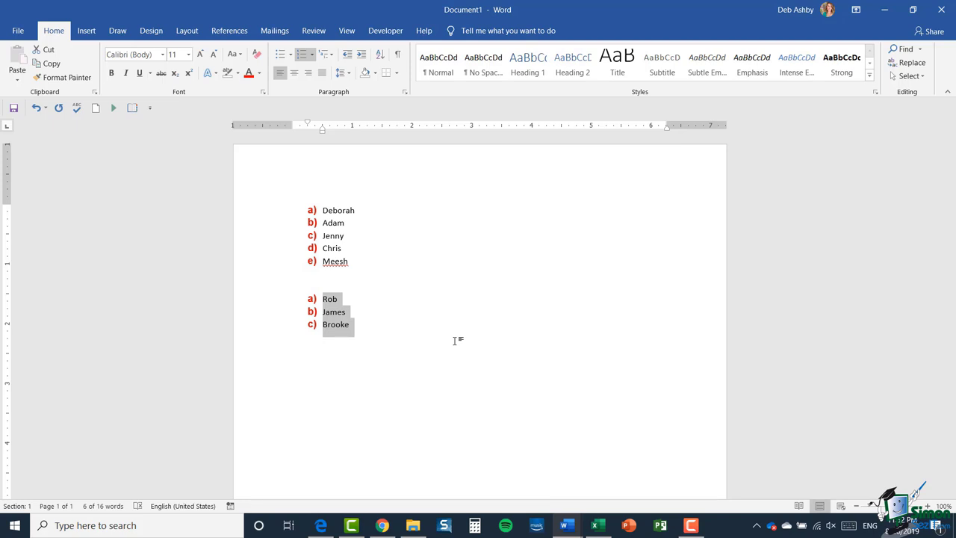
click(347, 32)
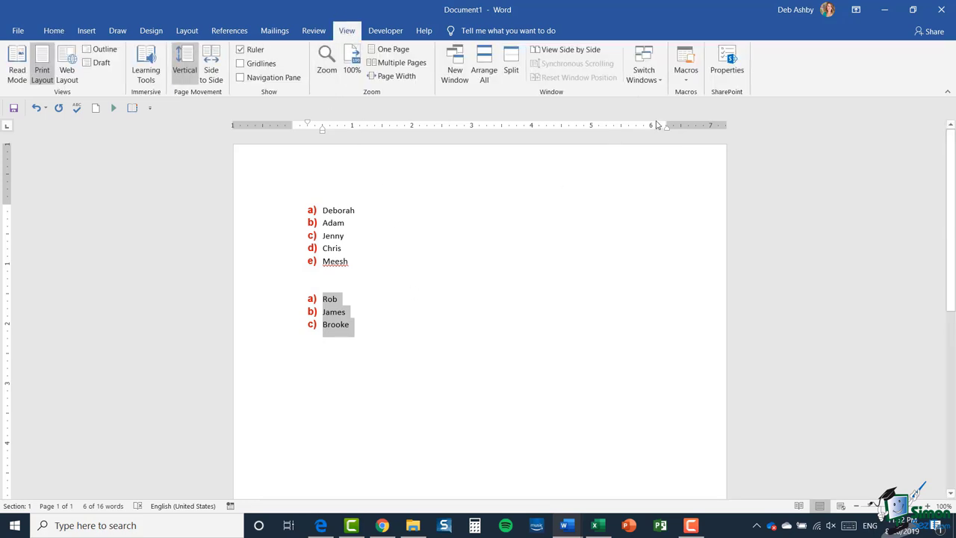
Switch to Smith Flyer.docx and number its first body paragraph
click(652, 77)
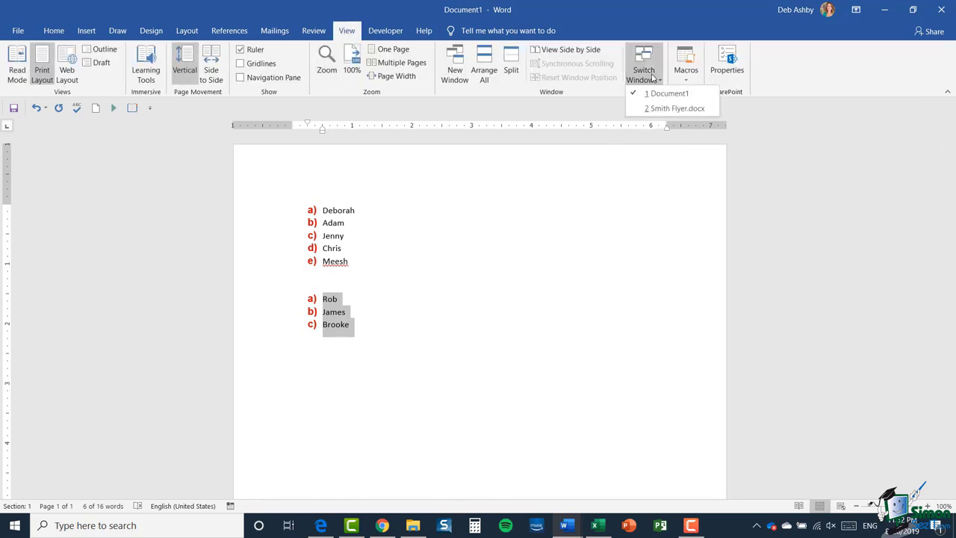
click(672, 108)
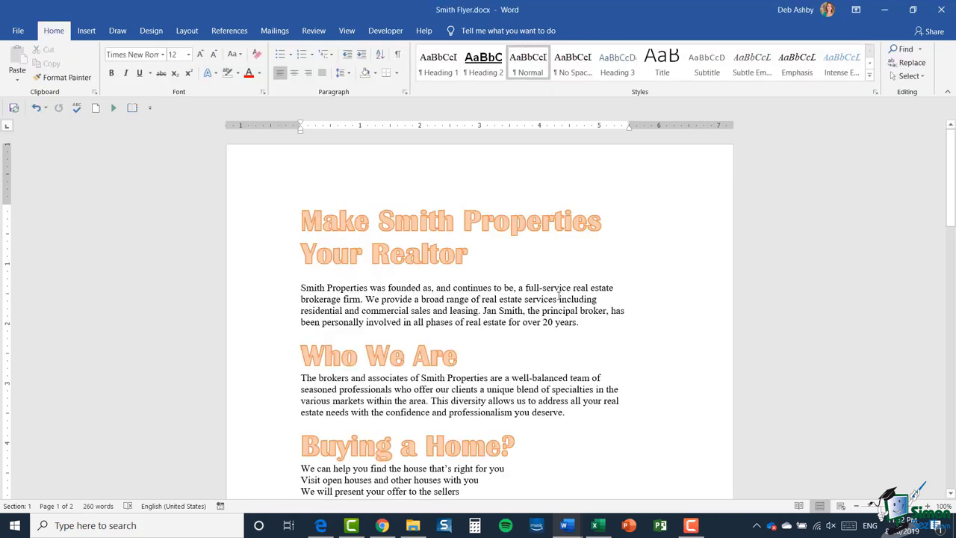
scroll(559, 295, down, 1)
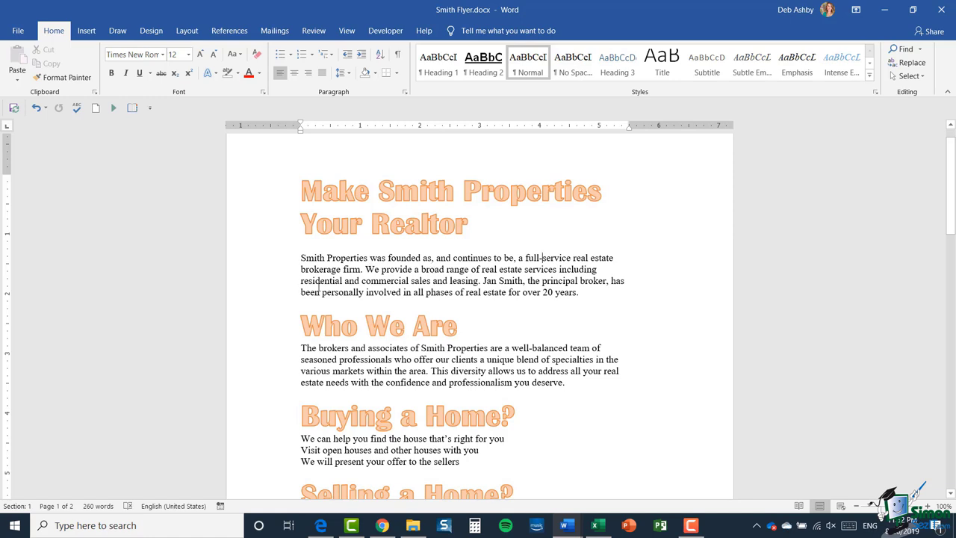
click(301, 258)
click(302, 54)
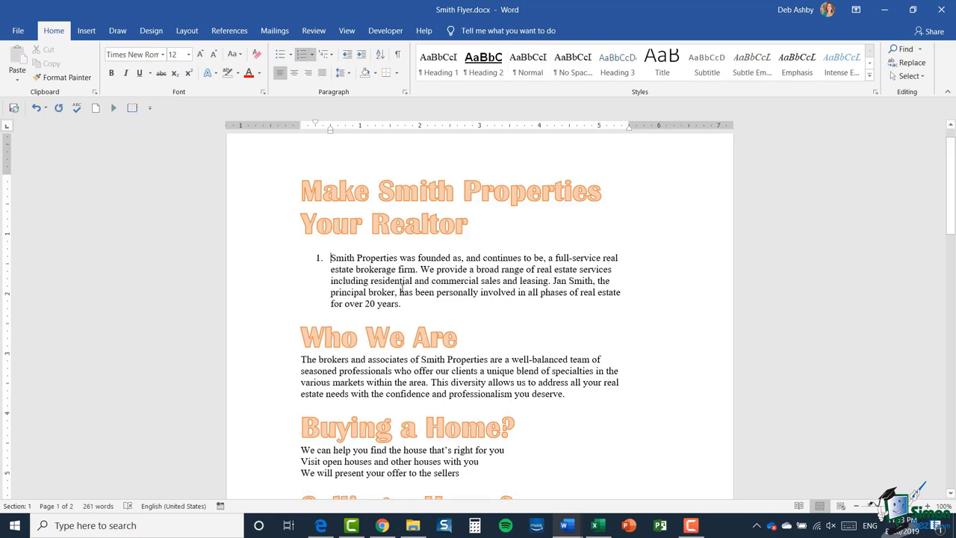
Number The brokers paragraph and the We can help line as items 2 and 3
scroll(345, 329, down, 1)
click(301, 329)
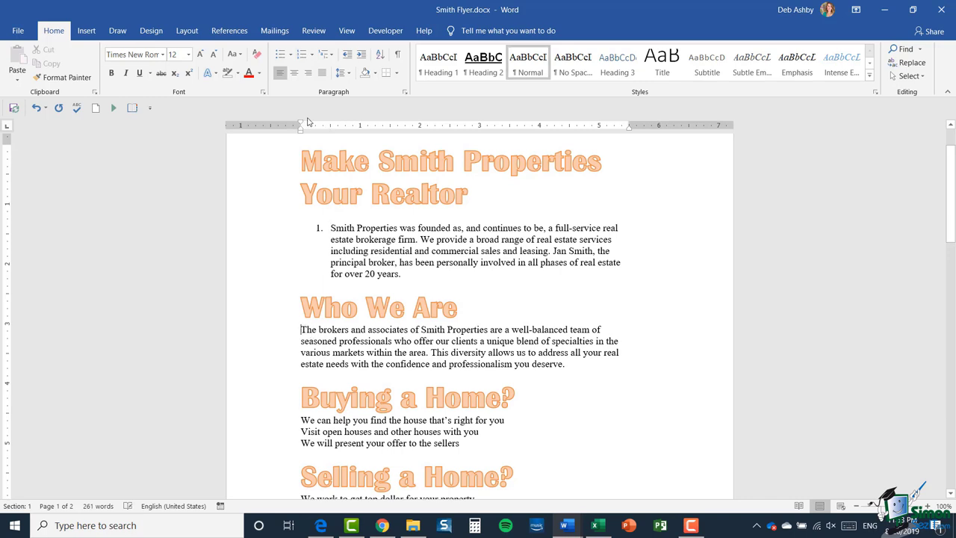
click(304, 57)
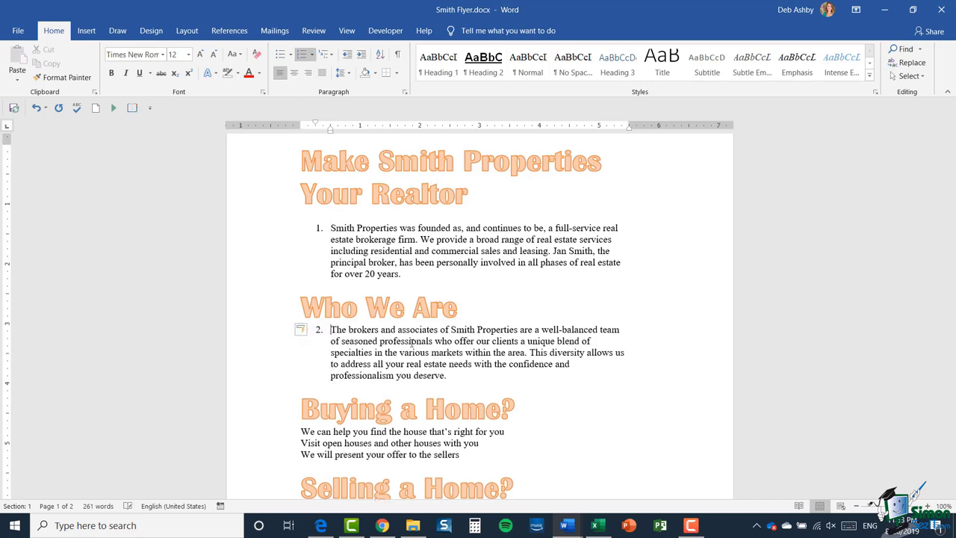
scroll(462, 360, down, 2)
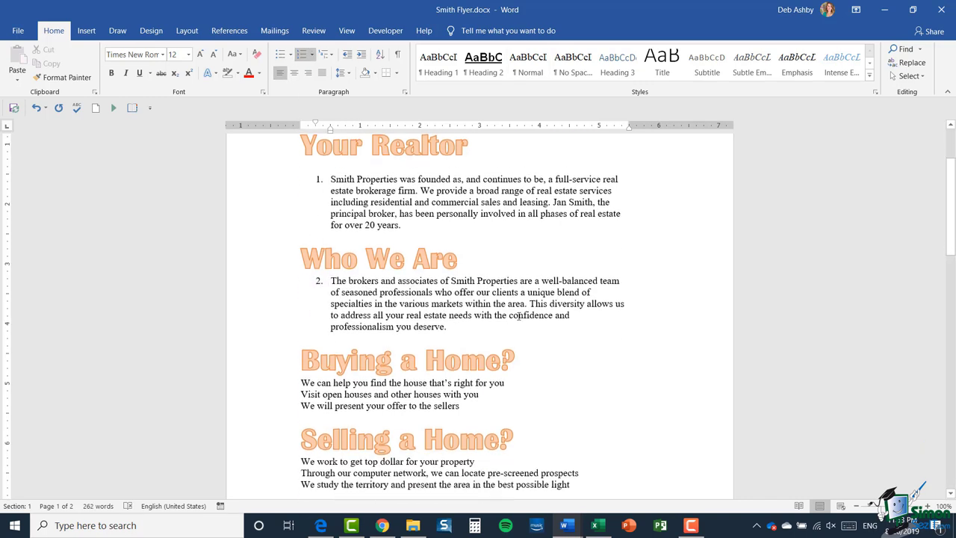
click(301, 371)
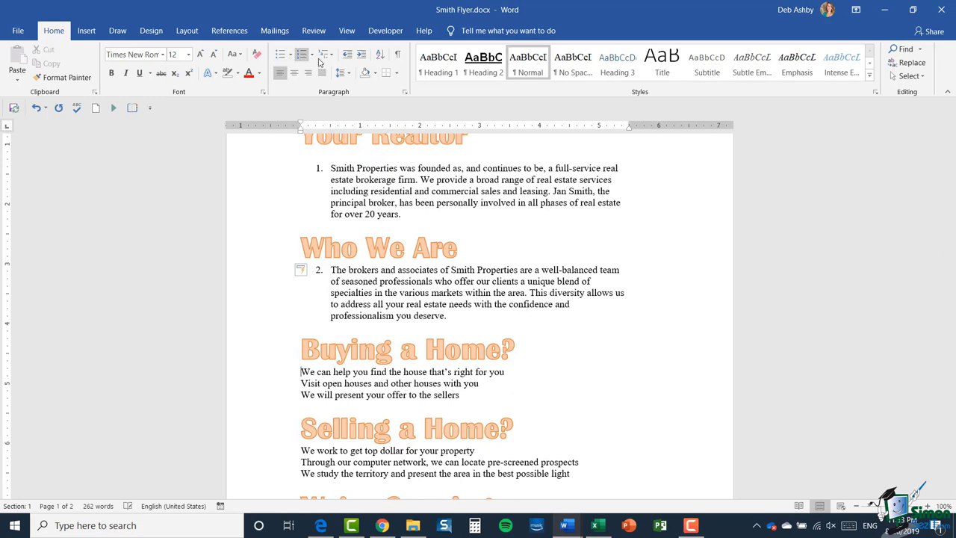
click(302, 57)
key(ctrl+z)
click(301, 58)
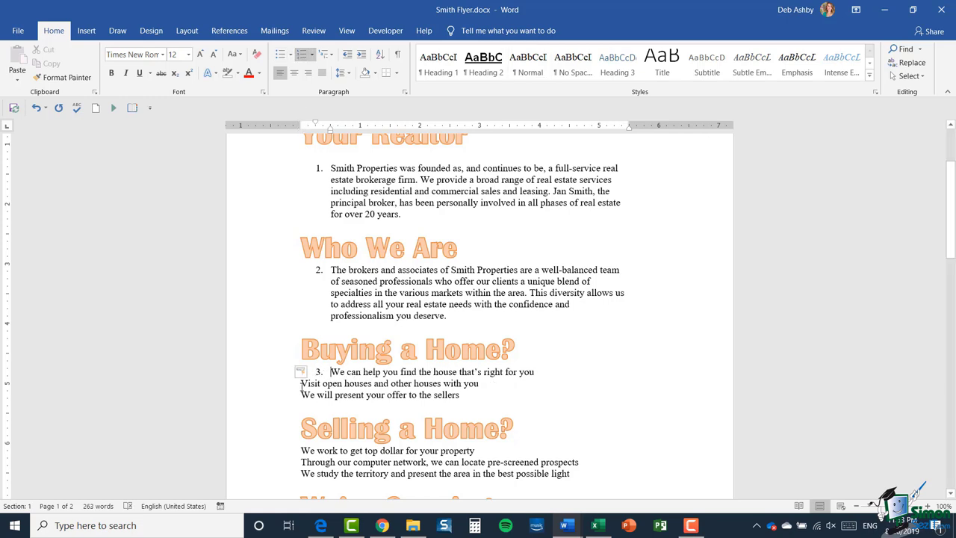
Number the Visit open houses and We will present lines as items 4 and 5
click(302, 384)
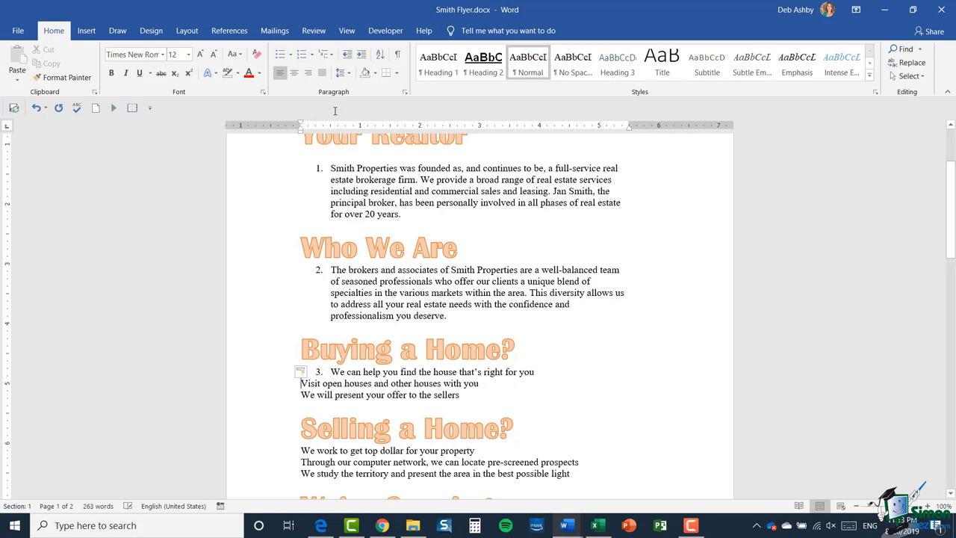
click(302, 54)
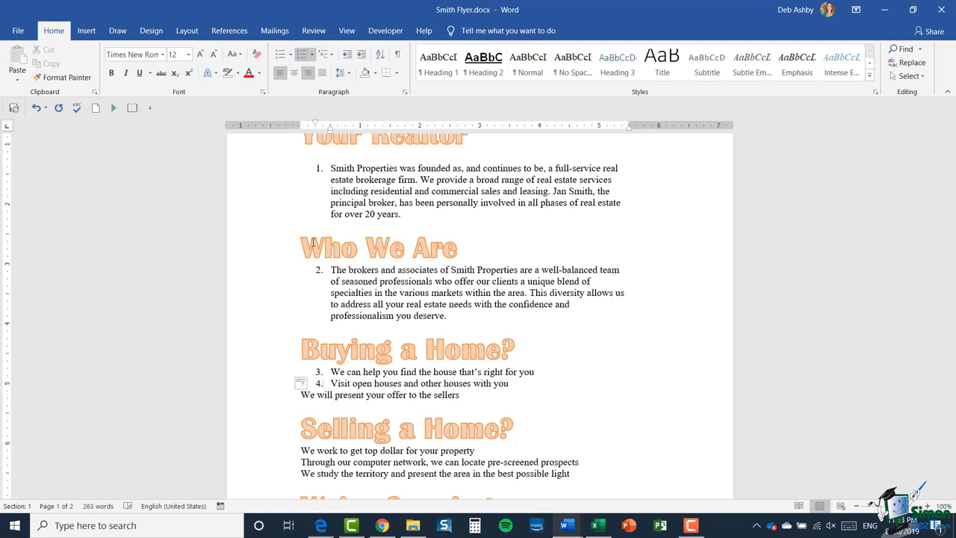
click(303, 396)
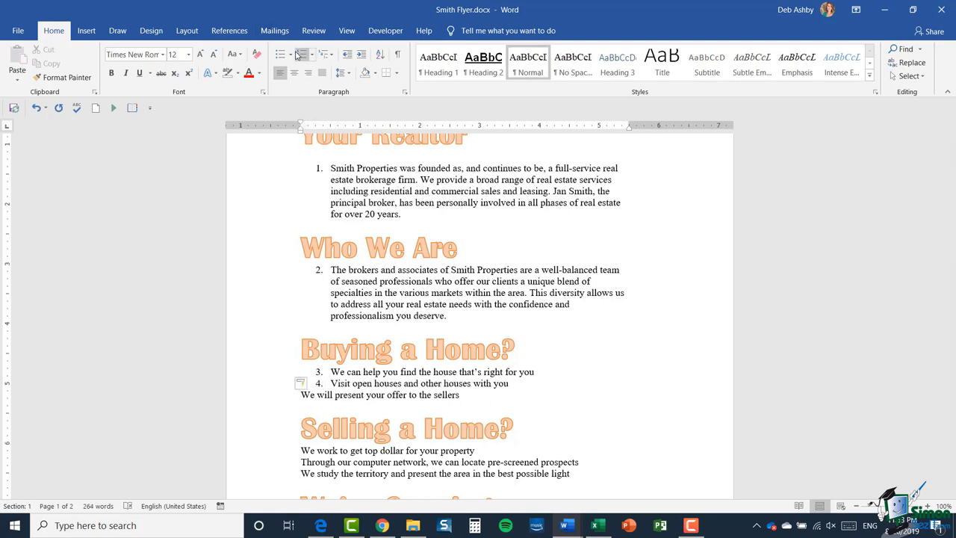
click(302, 54)
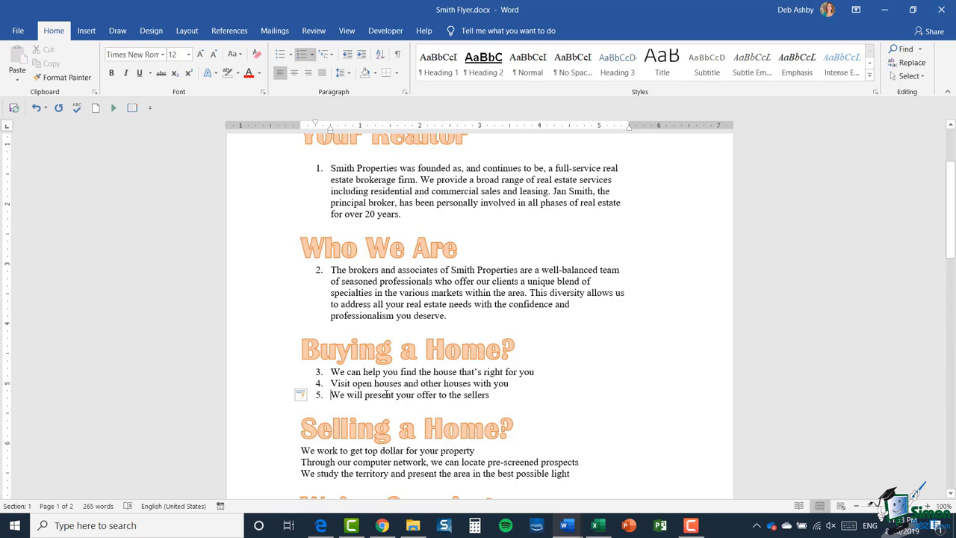
scroll(519, 328, up, 3)
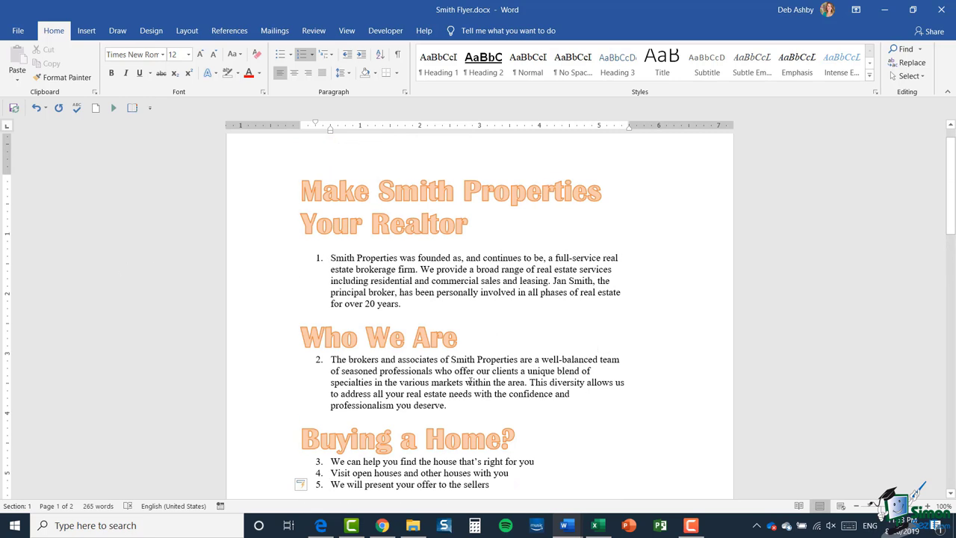
scroll(526, 371, down, 1)
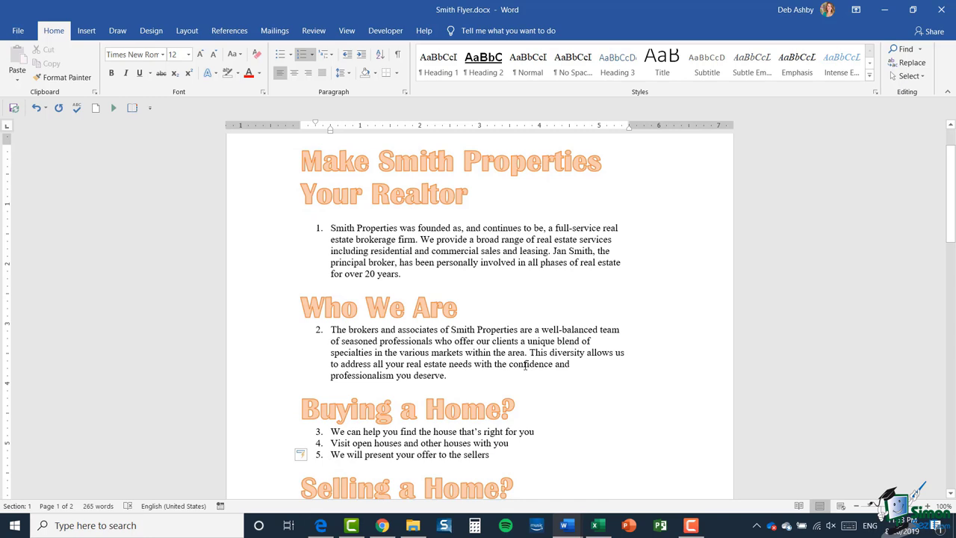
scroll(522, 366, up, 2)
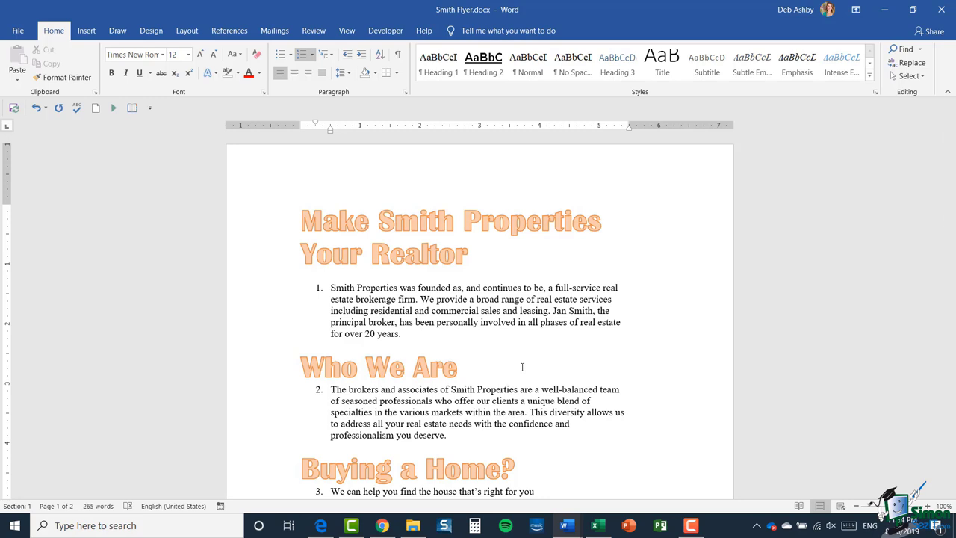
Switch to Document1 and start a new list item below Brooke
click(345, 32)
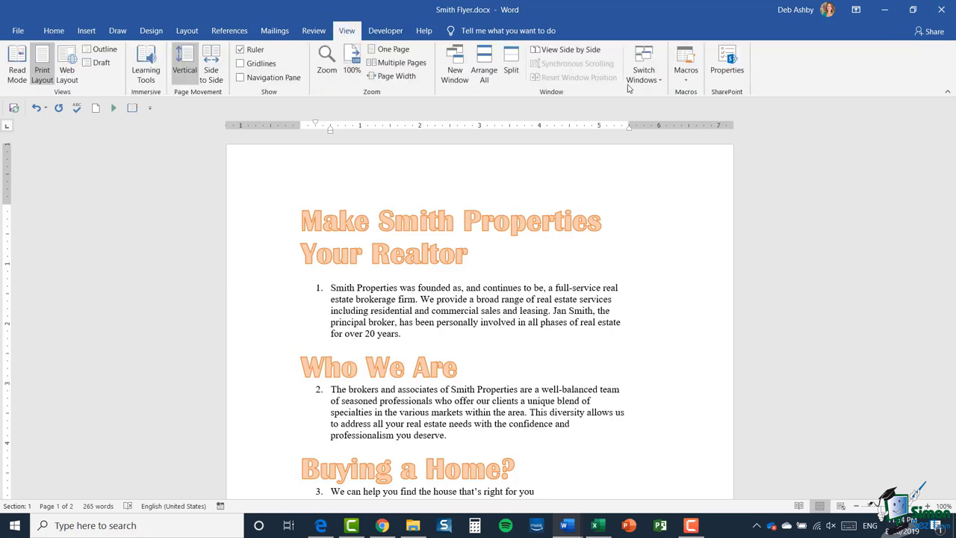
click(654, 81)
click(657, 94)
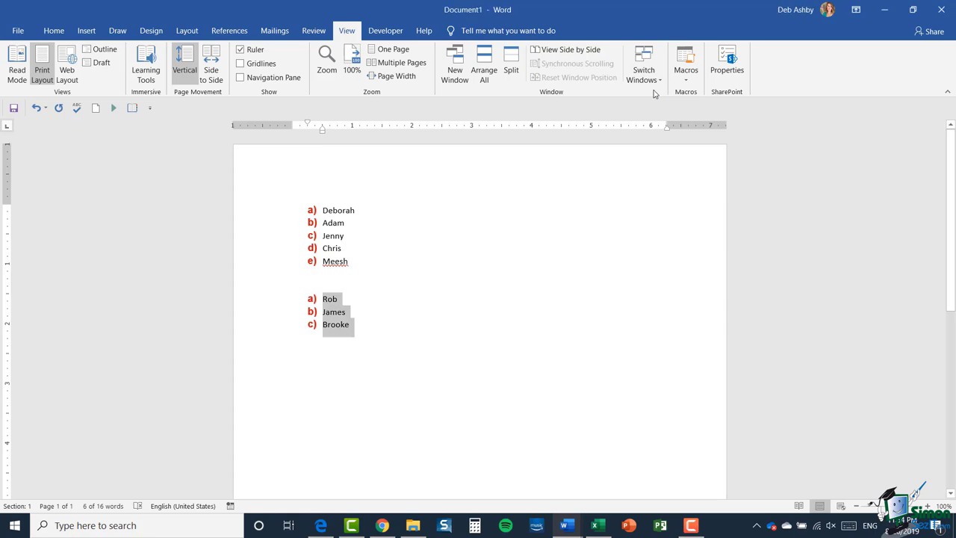
click(364, 333)
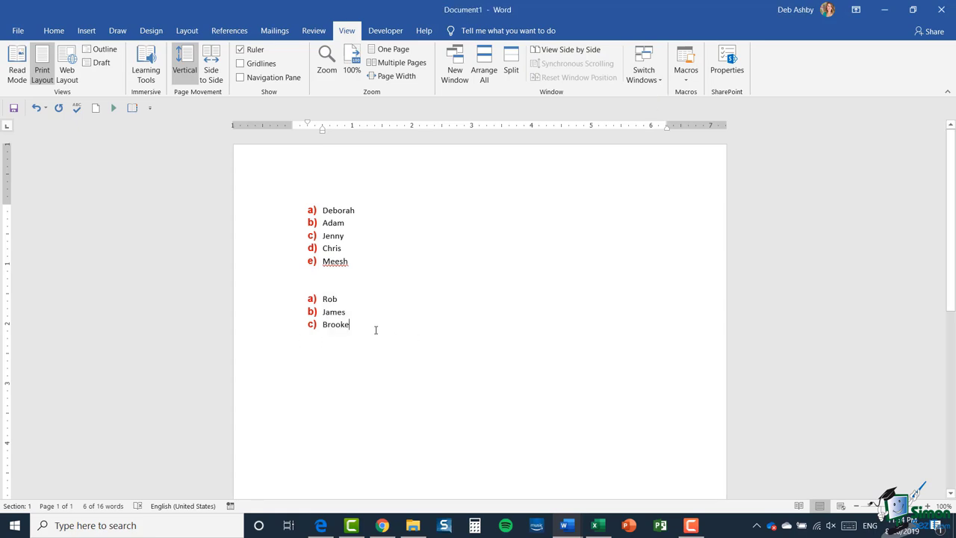
key(Return)
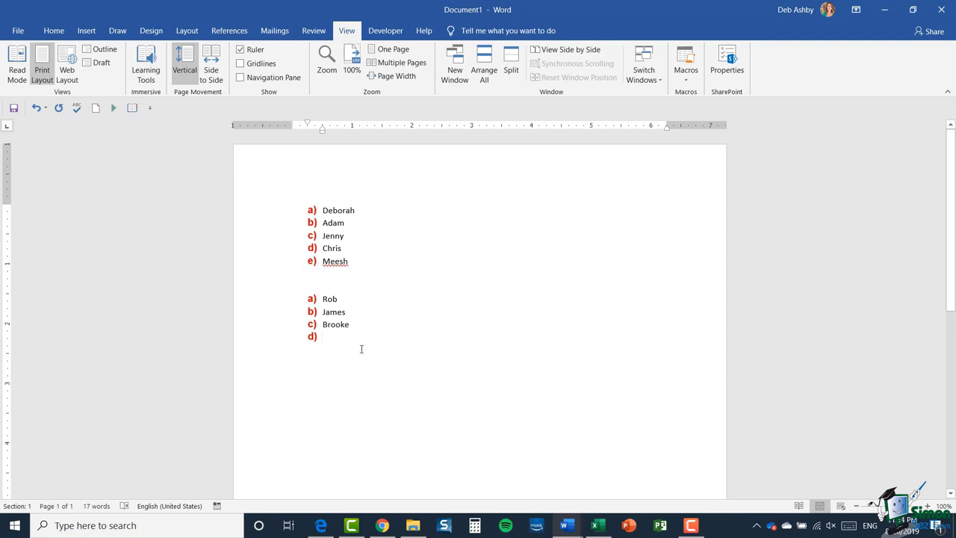
Toggle the new item's lettering off and on, then restart it at a)
click(52, 32)
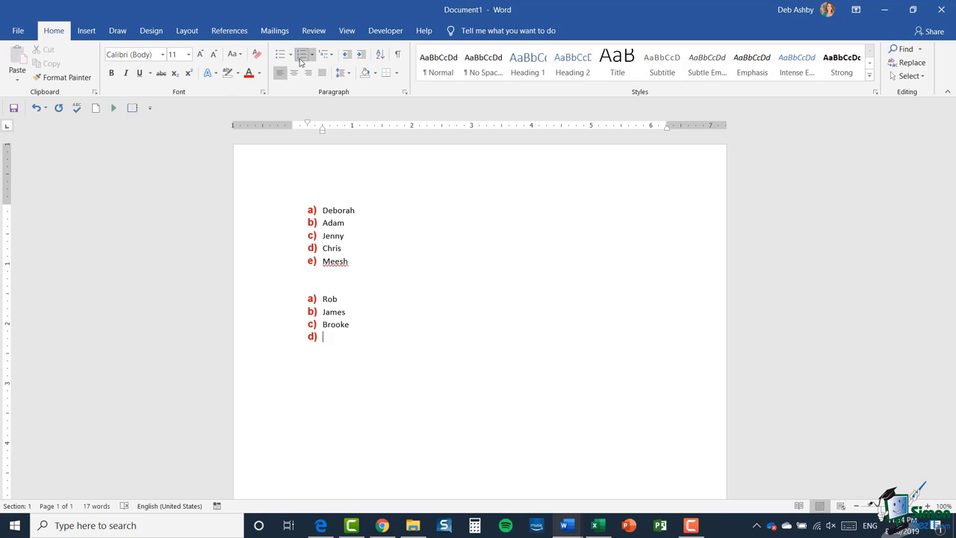
click(299, 59)
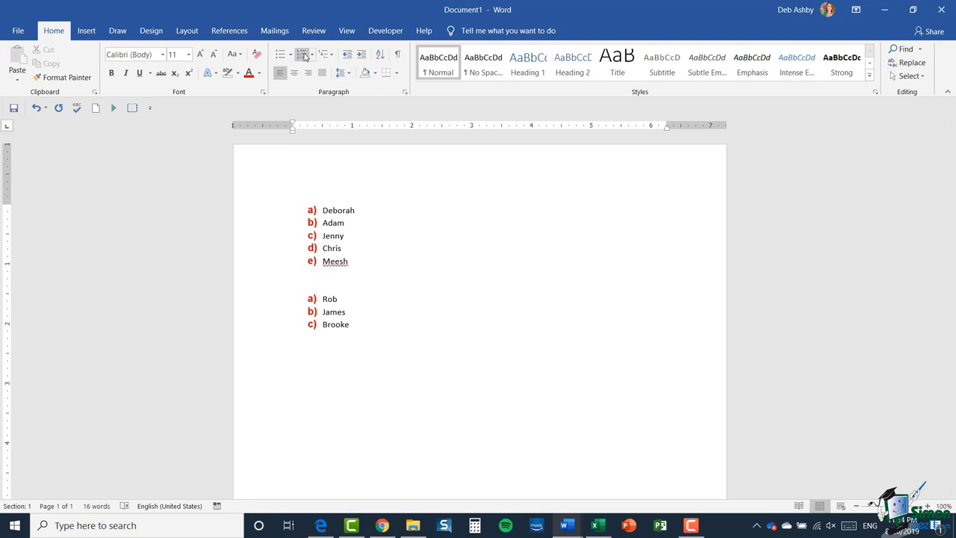
click(303, 56)
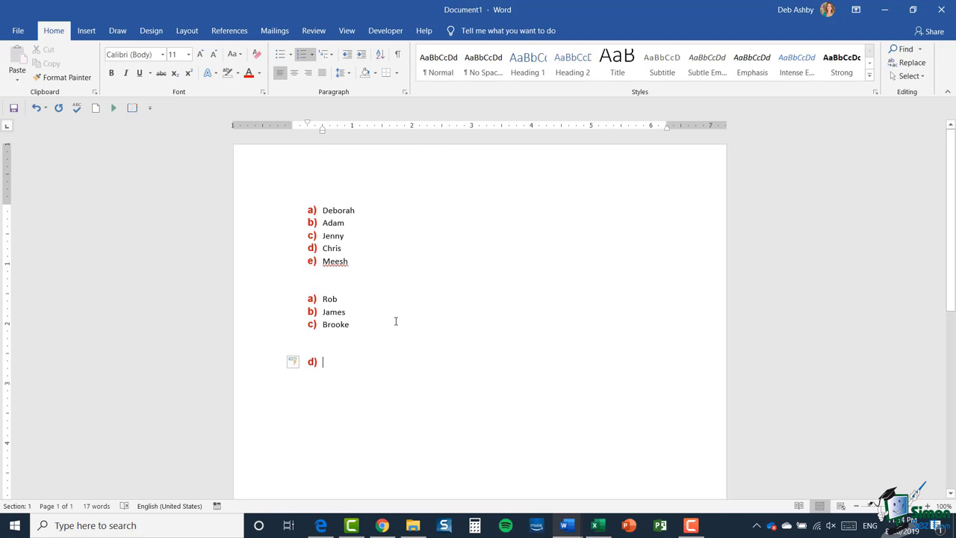
click(304, 364)
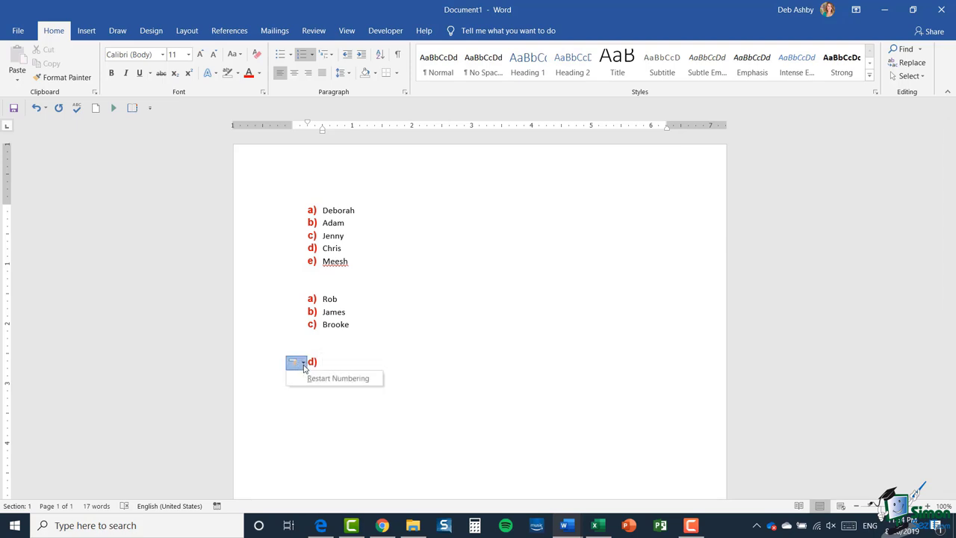
click(350, 378)
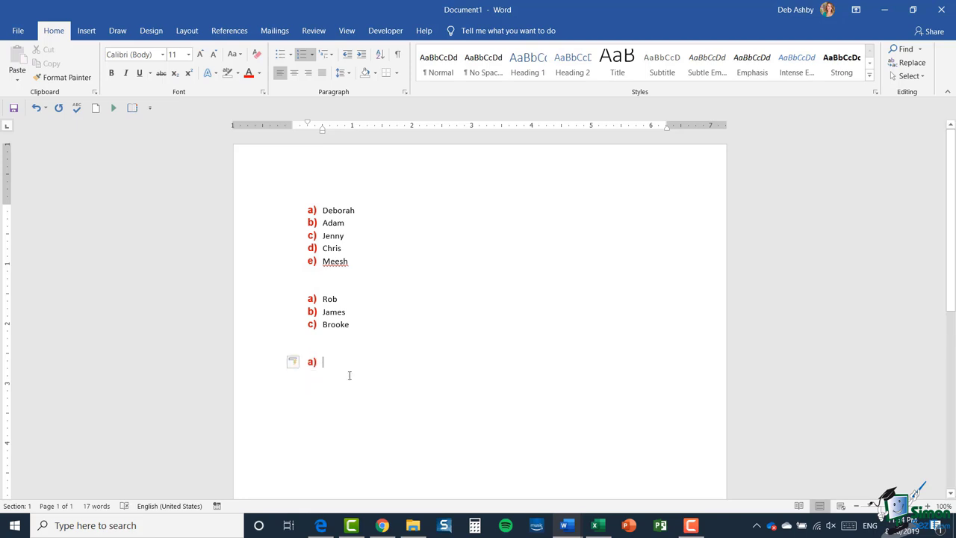
Type Matt, Heather and Claire as new list items
text(Matt)
key(Return)
text(Heather)
key(Return)
text(Claire)
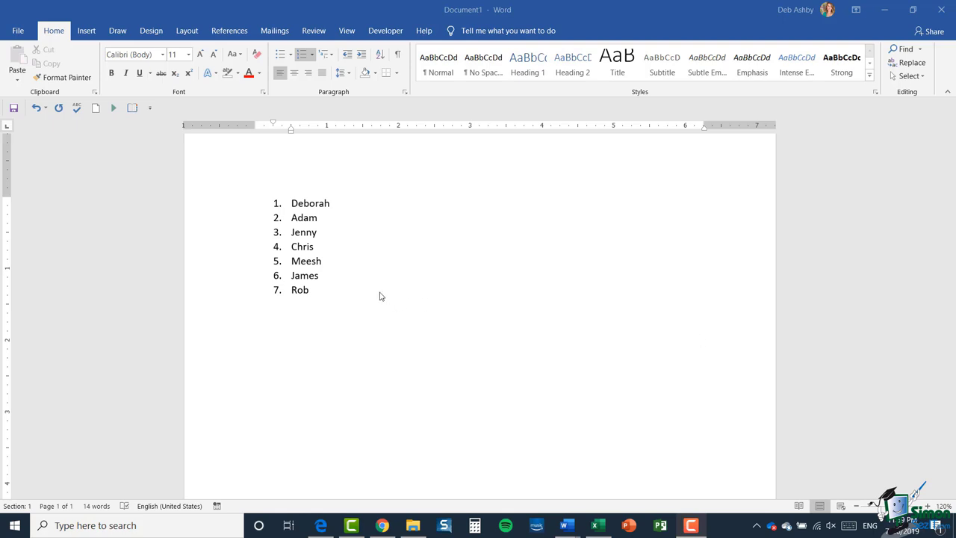
Select and copy the seven numbered names, then bring up the Bullet Library choices
drag(310, 290, 257, 201)
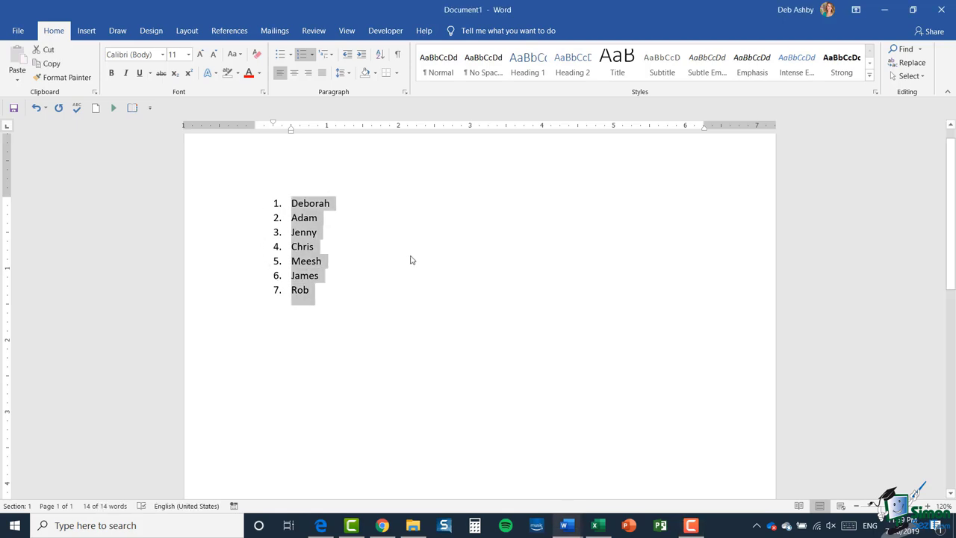
key(ctrl+c)
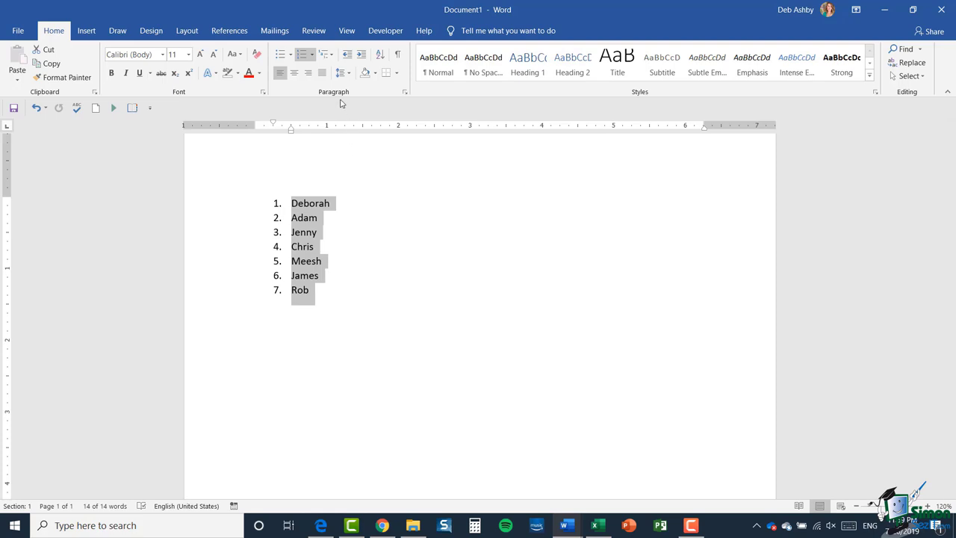
click(291, 57)
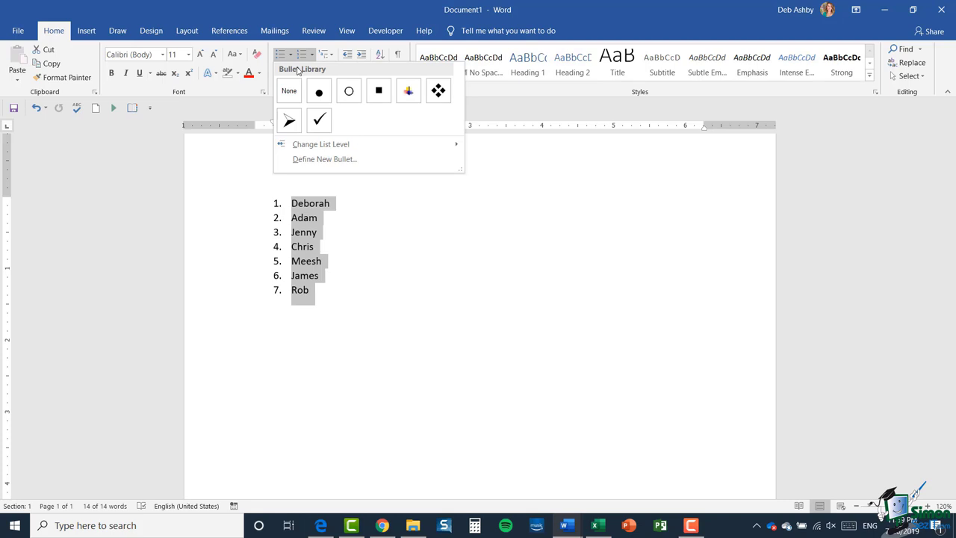
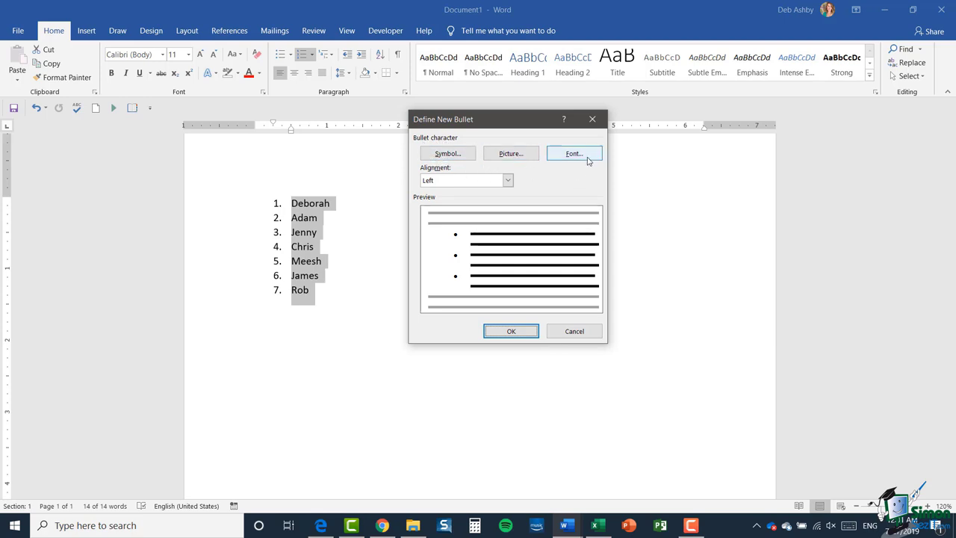
Browse the symbol fonts in the bullet Symbol dialog, trying Webdings
click(447, 154)
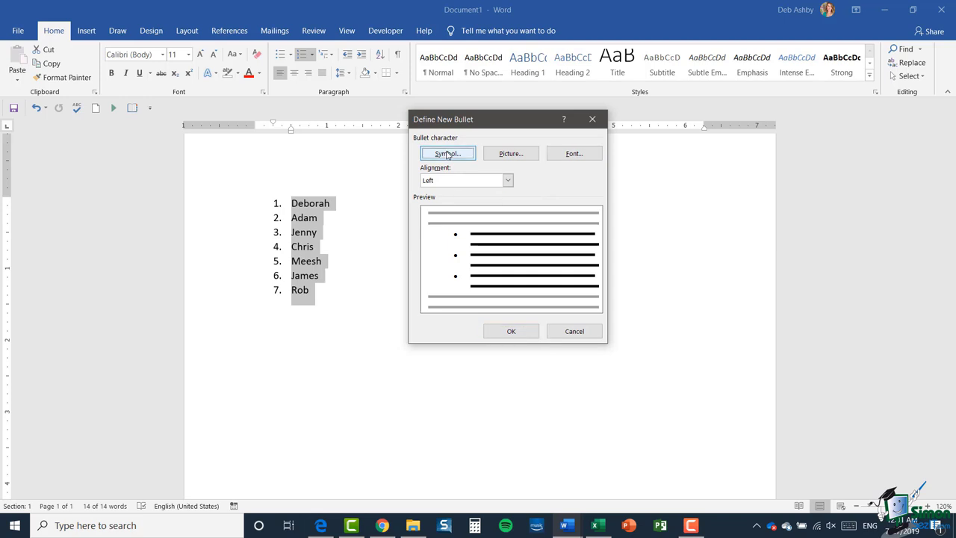
drag(463, 146, 529, 143)
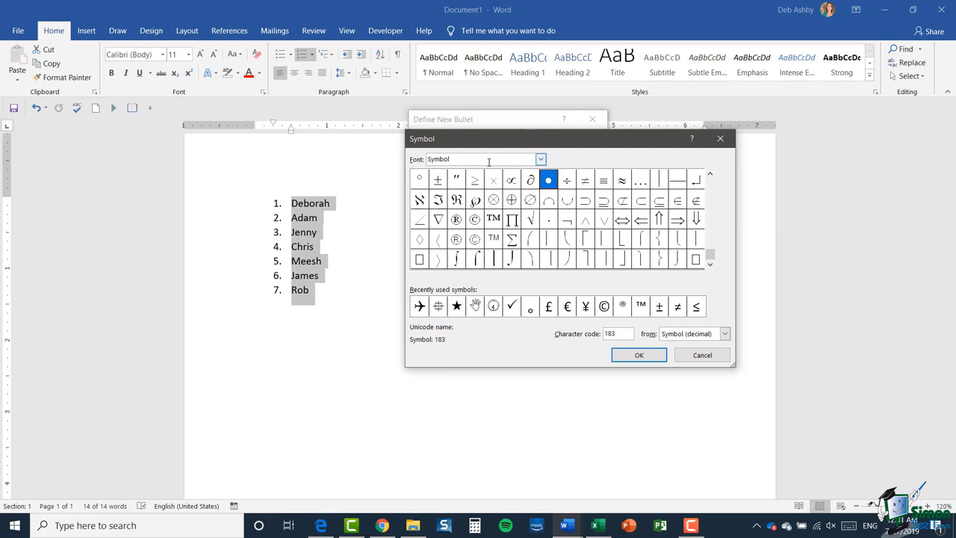
click(540, 159)
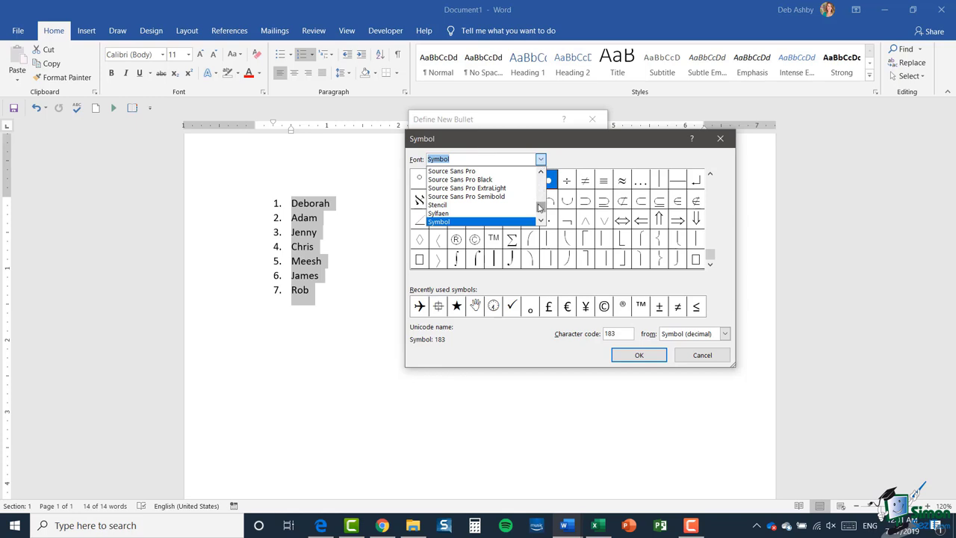
drag(540, 208, 541, 211)
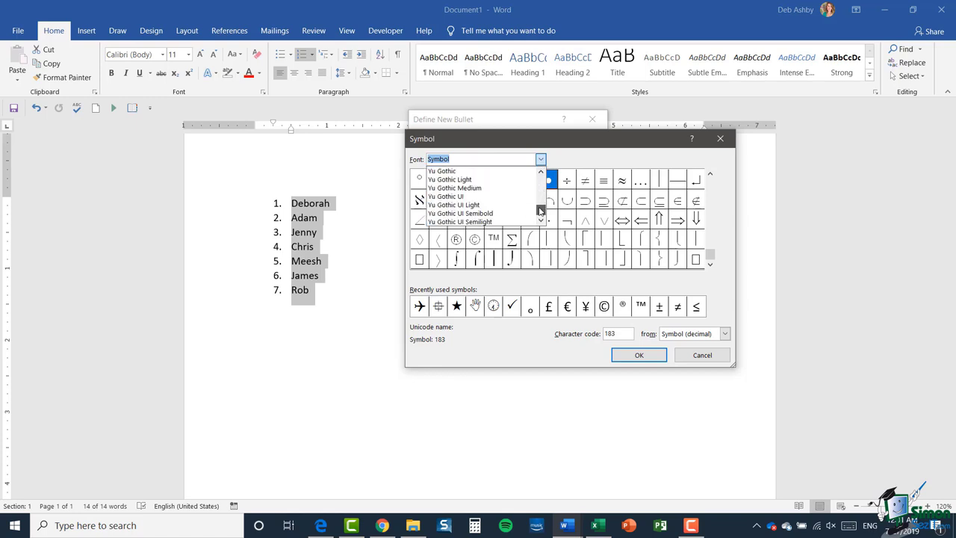
click(542, 173)
click(541, 173)
click(541, 173)
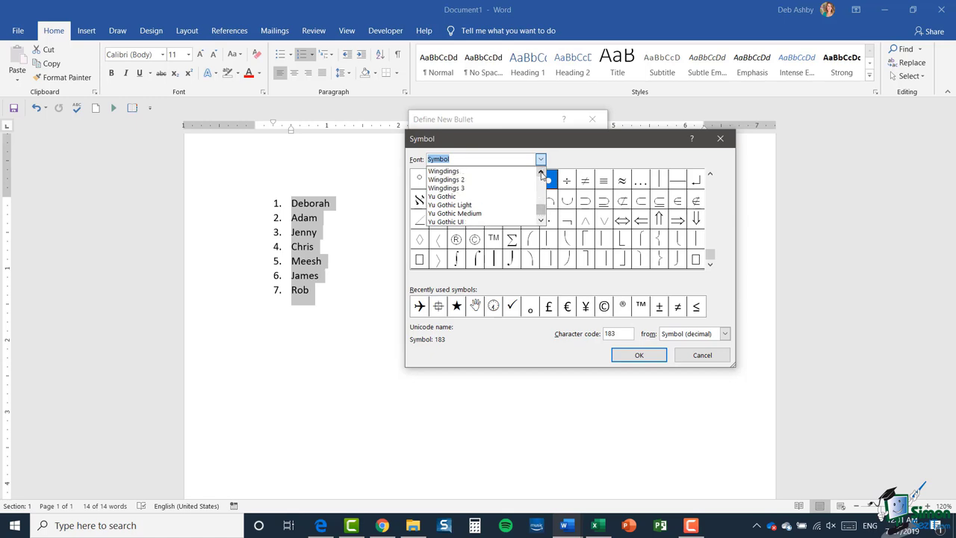
click(542, 173)
click(541, 173)
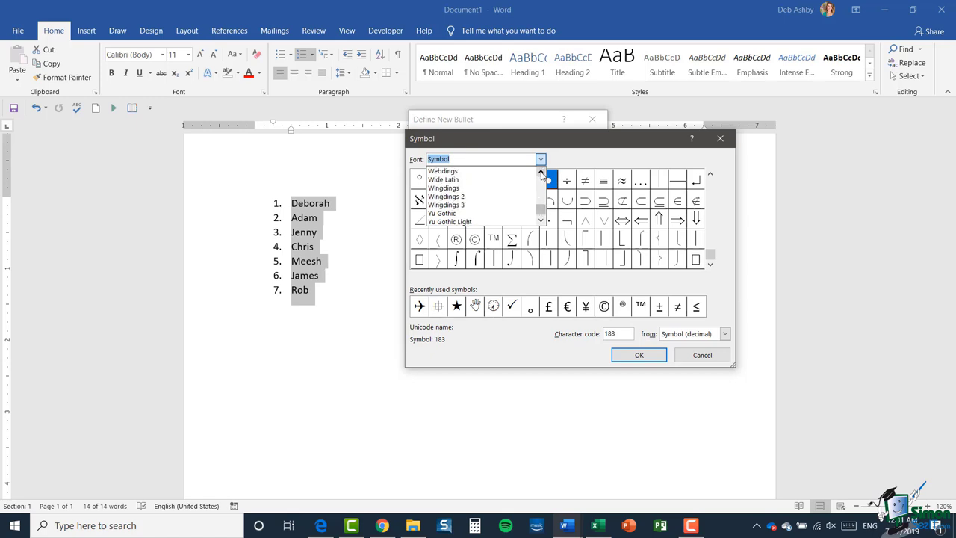
click(449, 172)
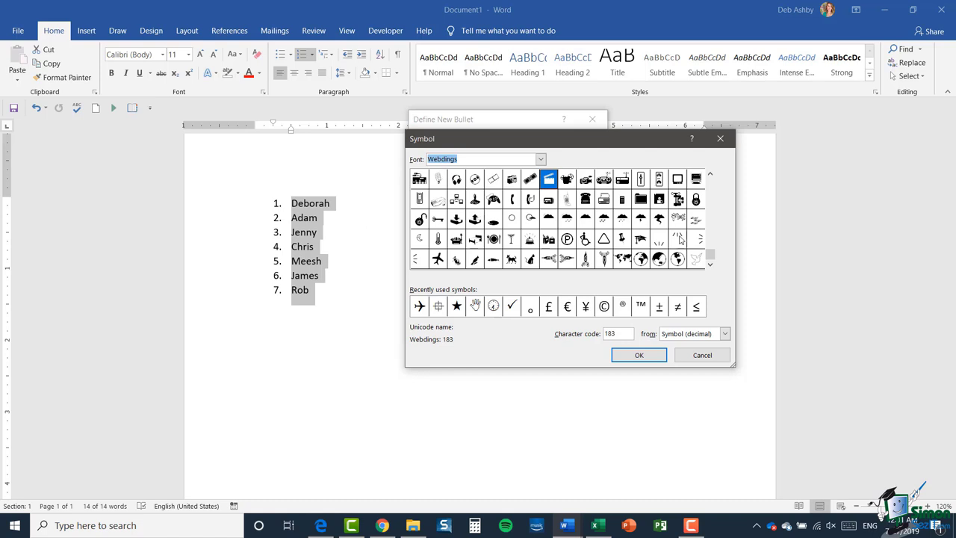
click(711, 265)
Pick the Wingdings star (171) from recently used symbols and apply it as the bullet
click(457, 307)
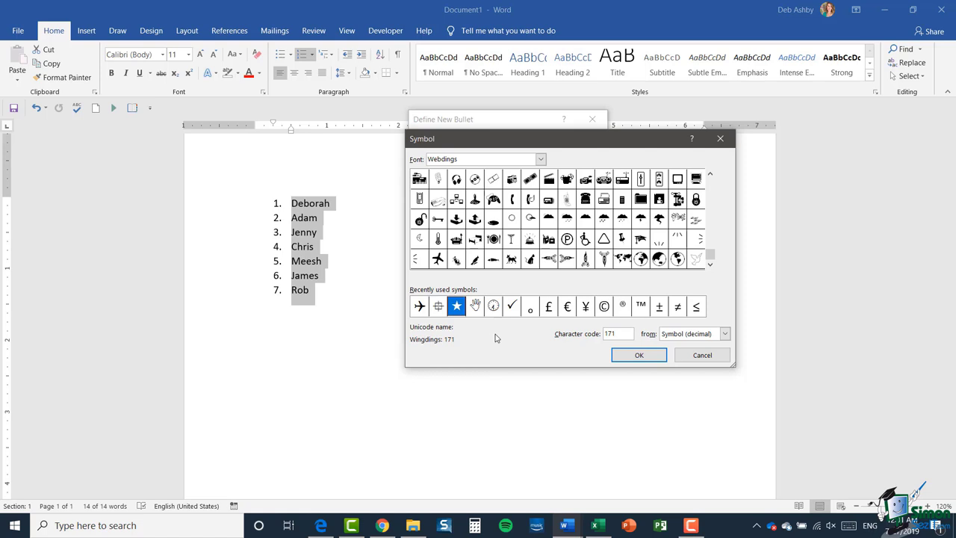
drag(710, 257, 712, 196)
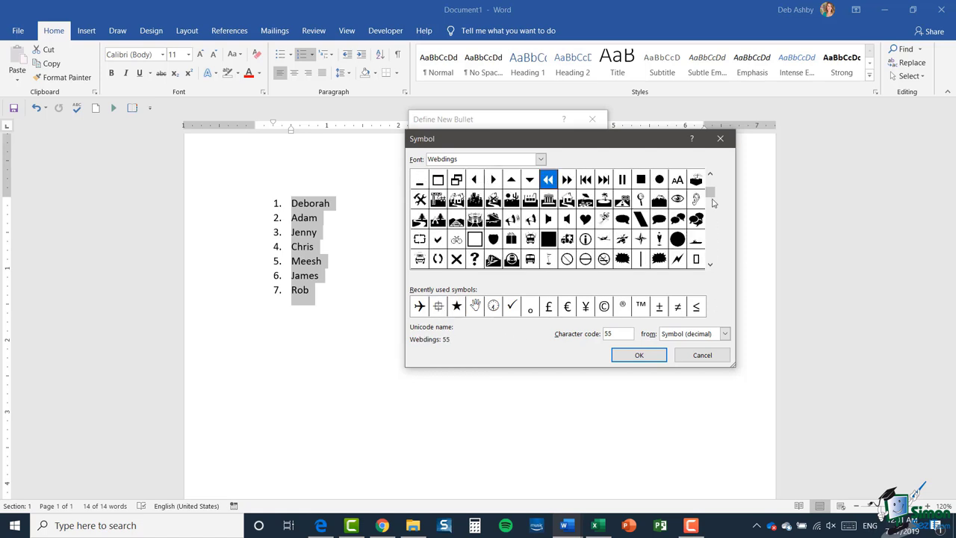
click(456, 308)
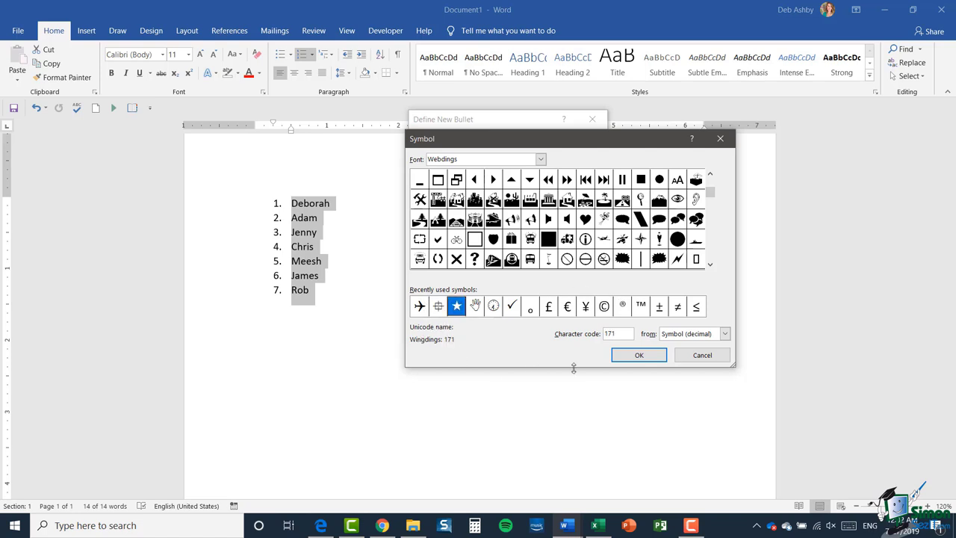
click(639, 356)
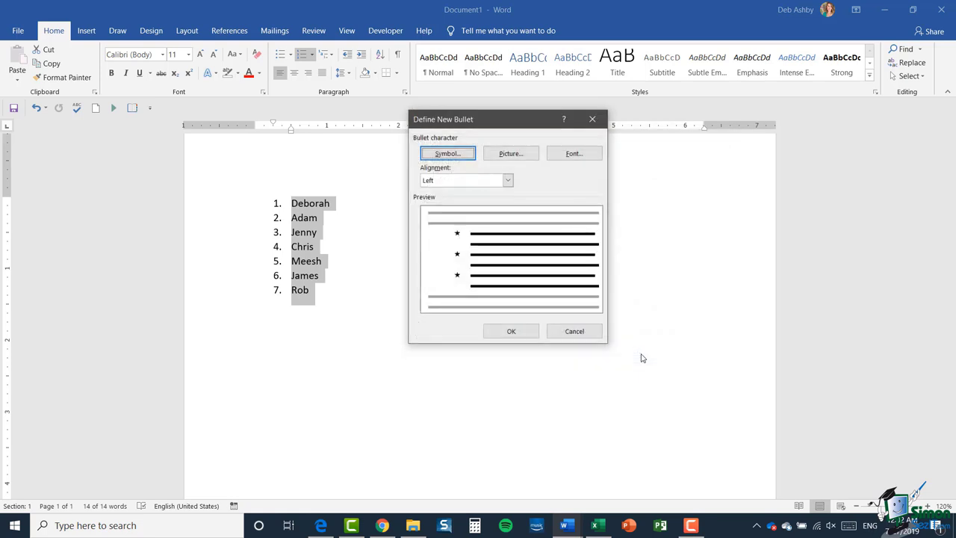
click(517, 332)
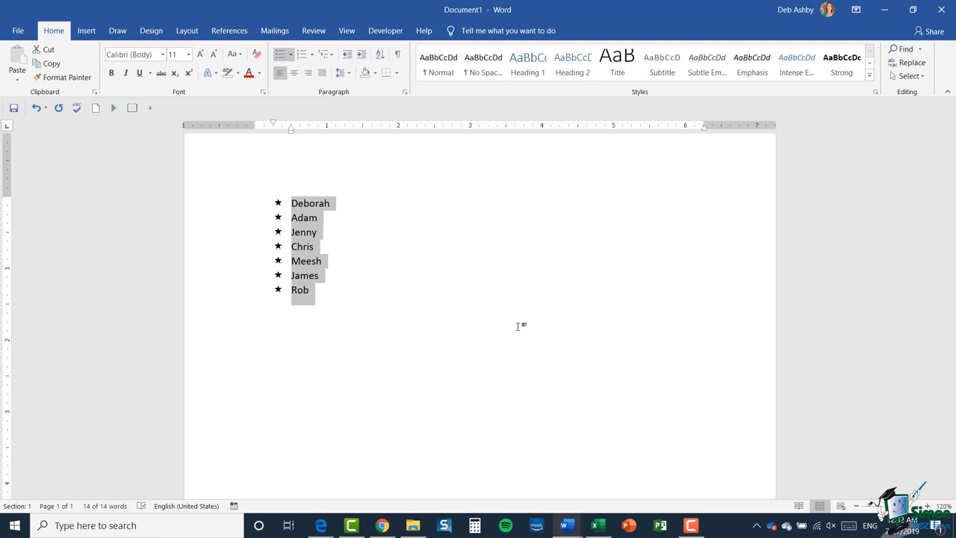
Define a new picture bullet and search online images for 'dog'
click(293, 56)
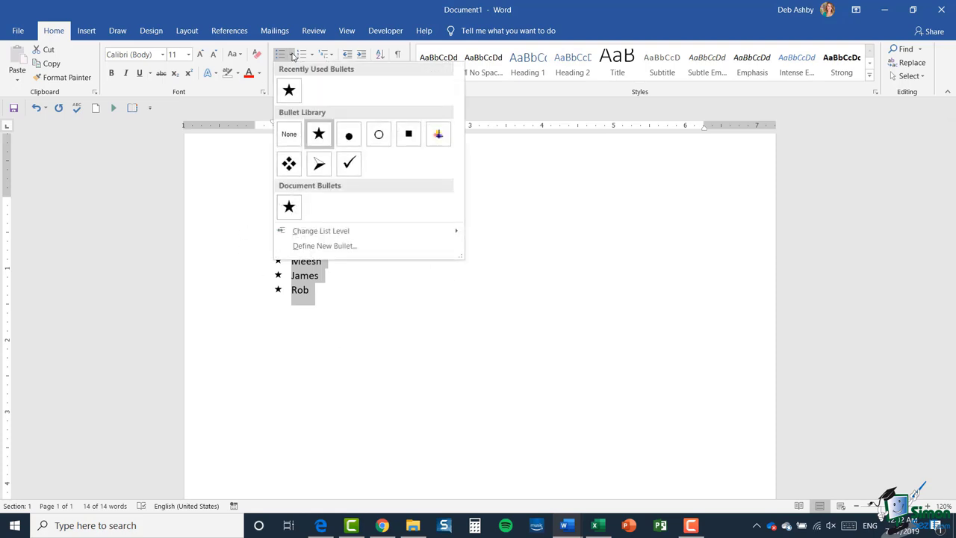
click(307, 250)
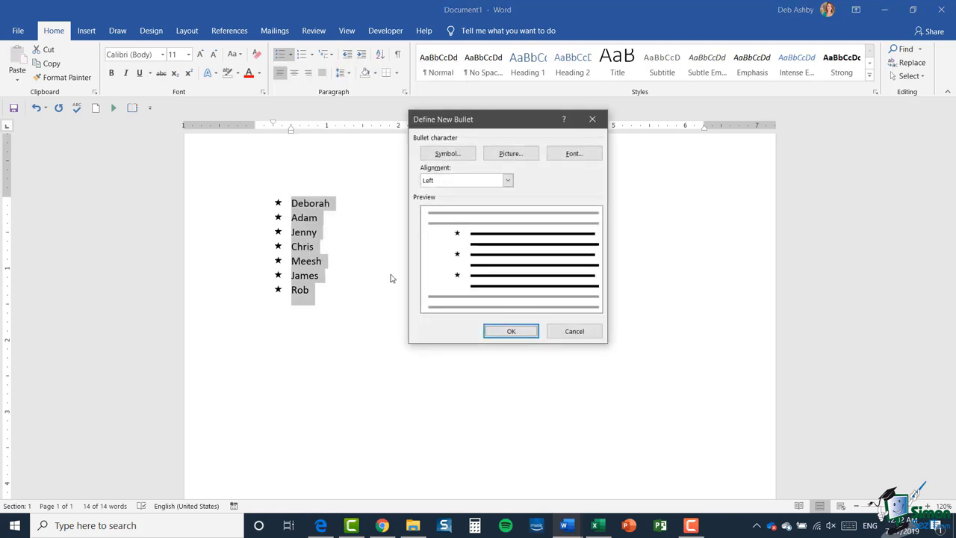
click(510, 154)
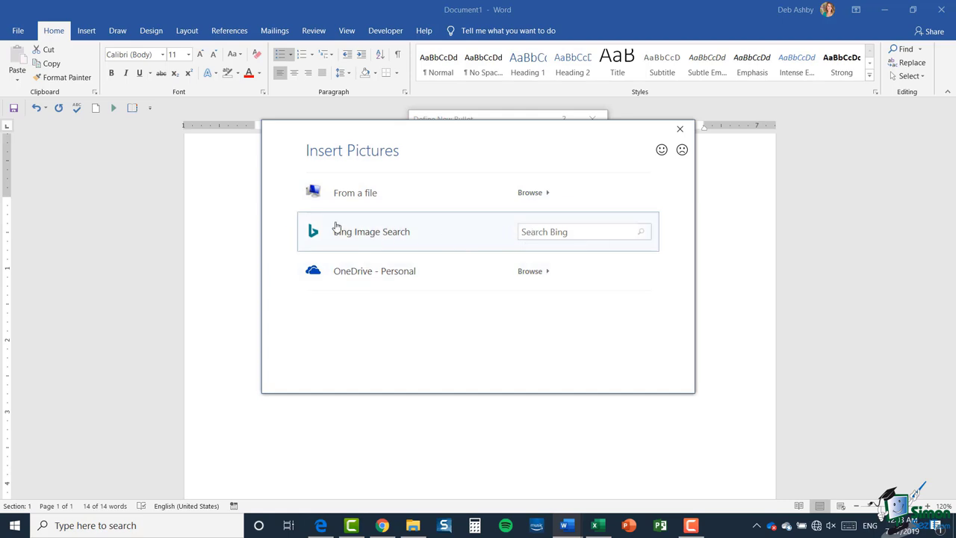
click(523, 232)
text(dog)
key(Return)
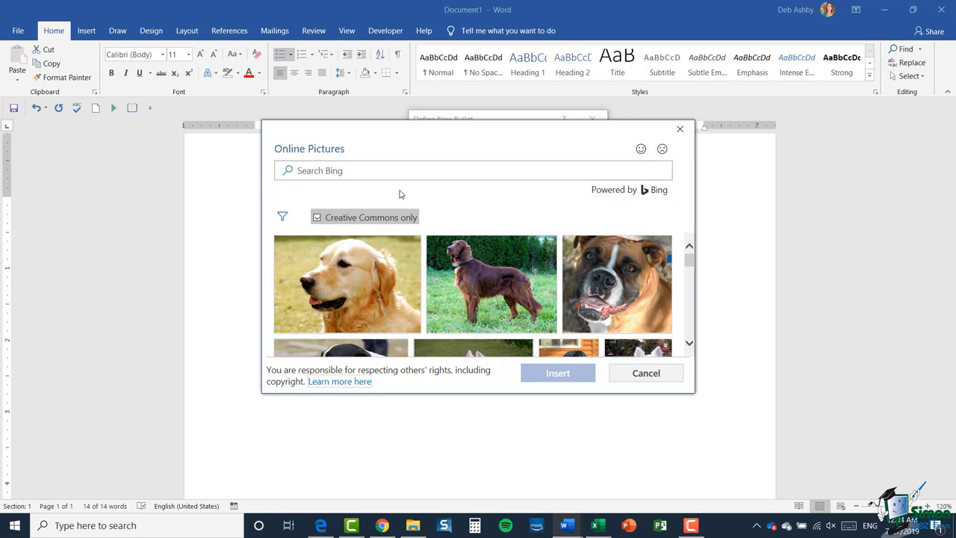
Choose the black dog silhouette image as the bullet picture and confirm it
click(689, 344)
drag(689, 344, 689, 344)
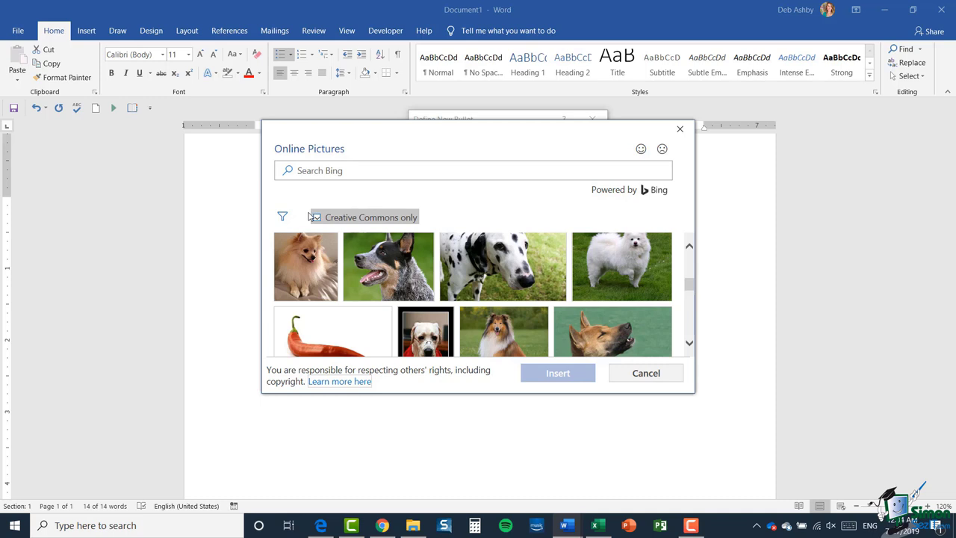
mouse_move(644, 298)
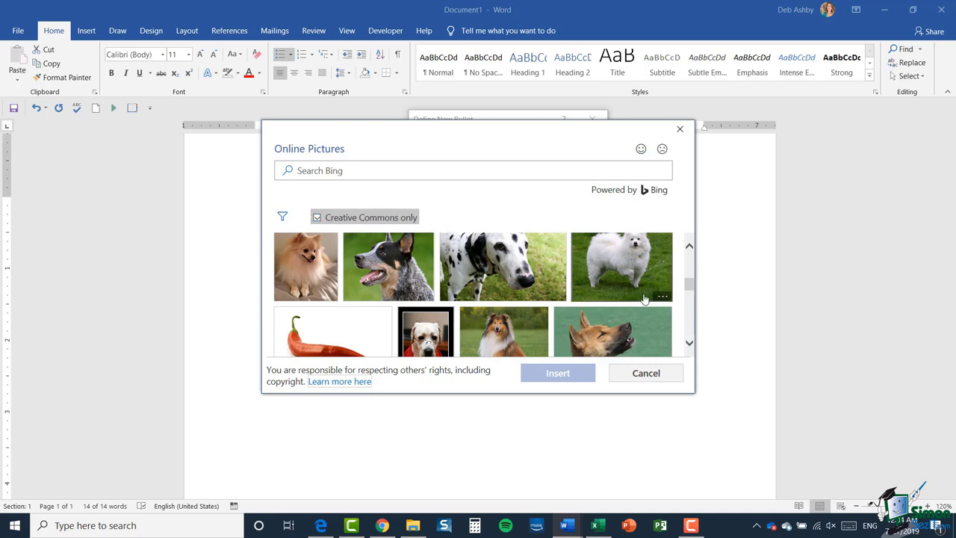
click(688, 344)
scroll(688, 344, down, 5)
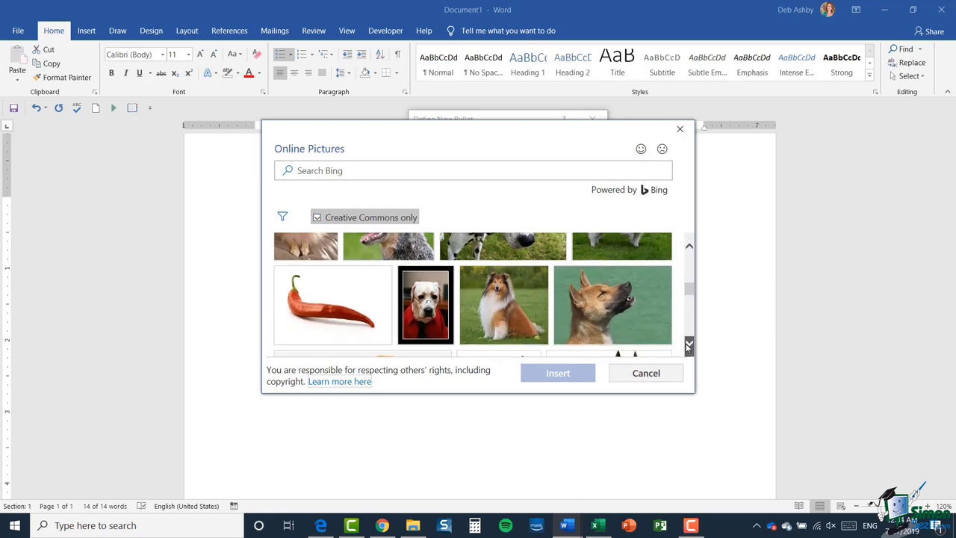
scroll(688, 344, down, 3)
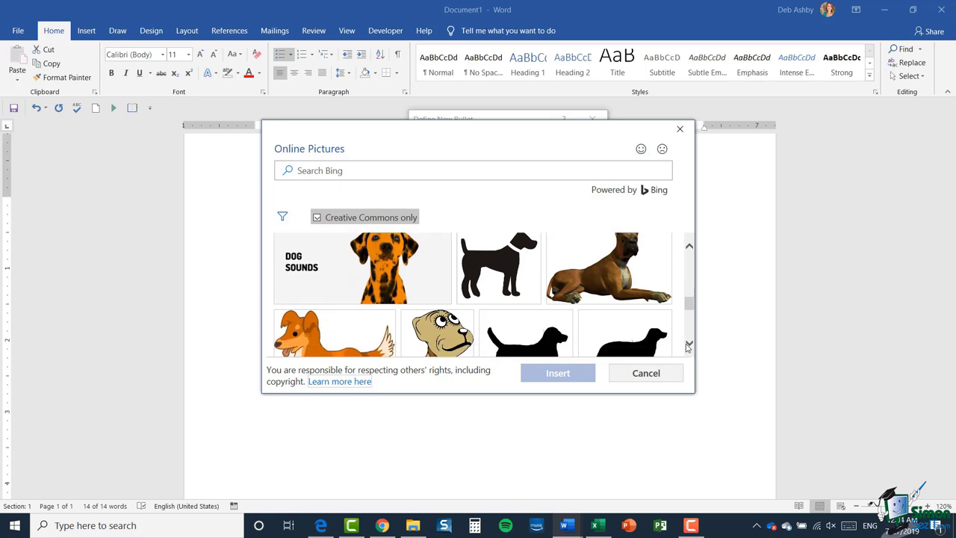
click(689, 247)
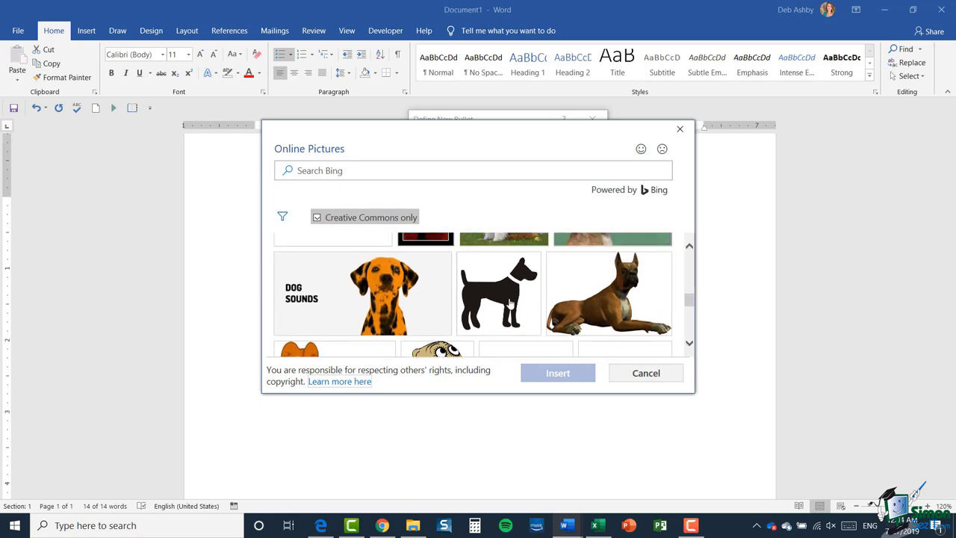
click(489, 295)
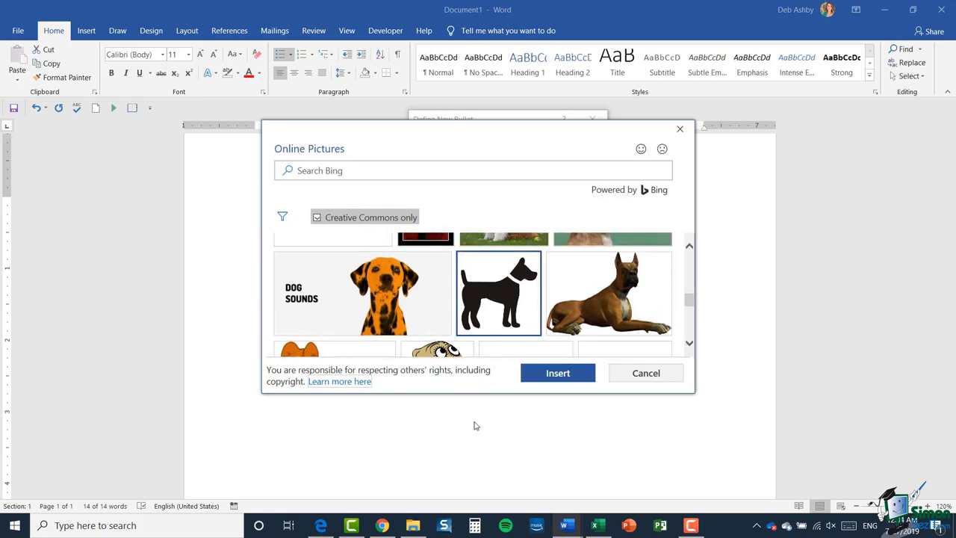
click(568, 376)
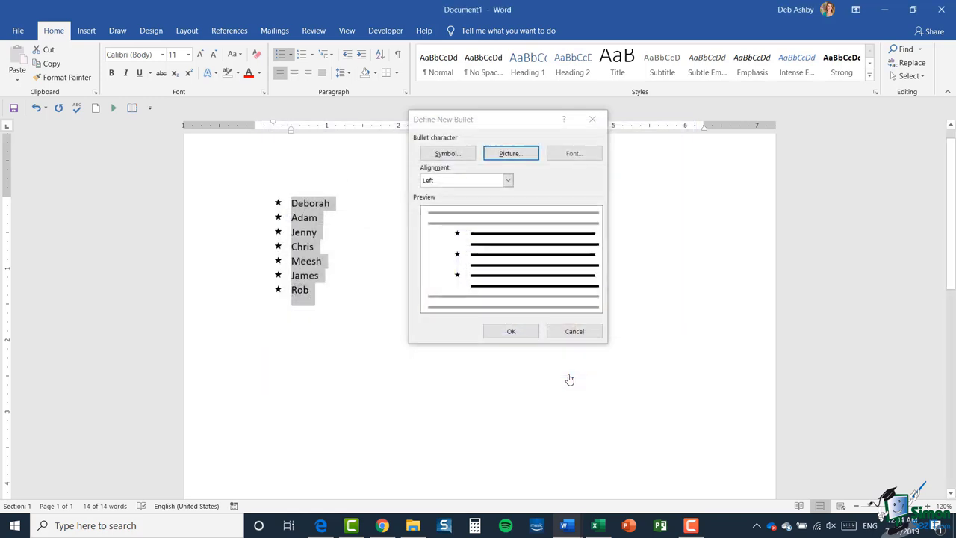
click(508, 332)
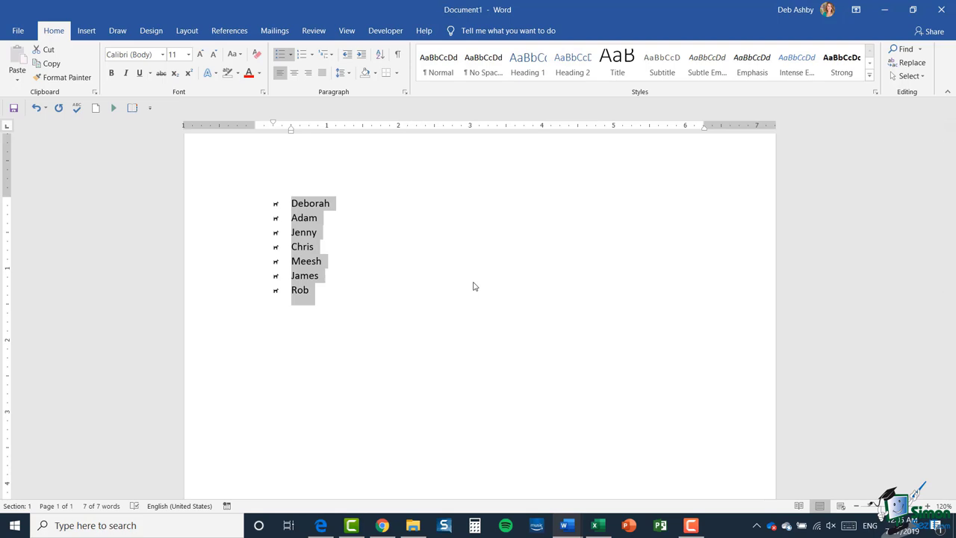
Below Rob, end the list and type 'My telephone number is XXXXXXX' as plain text
click(323, 295)
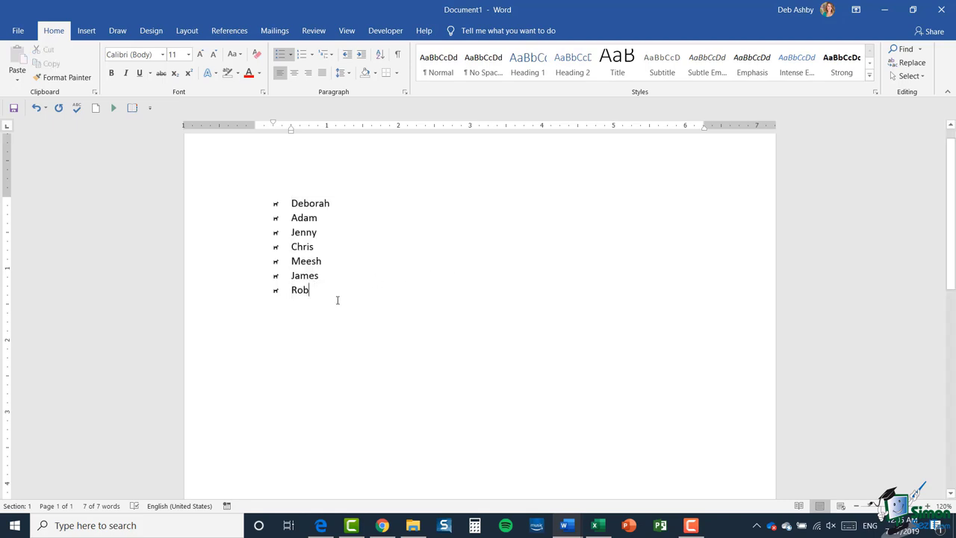
key(Return)
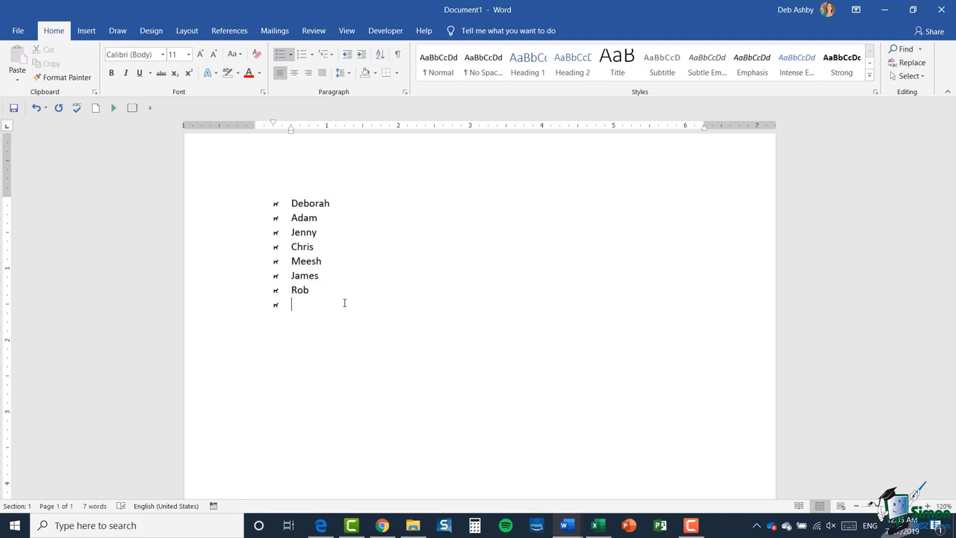
key(BackSpace)
key(BackSpace)
key(BackSpace)
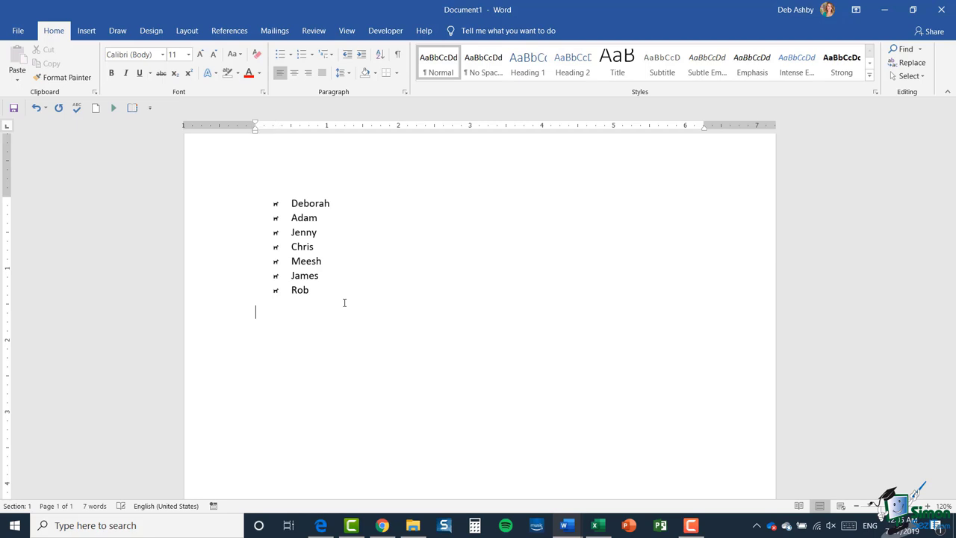
text(My telephone number is )
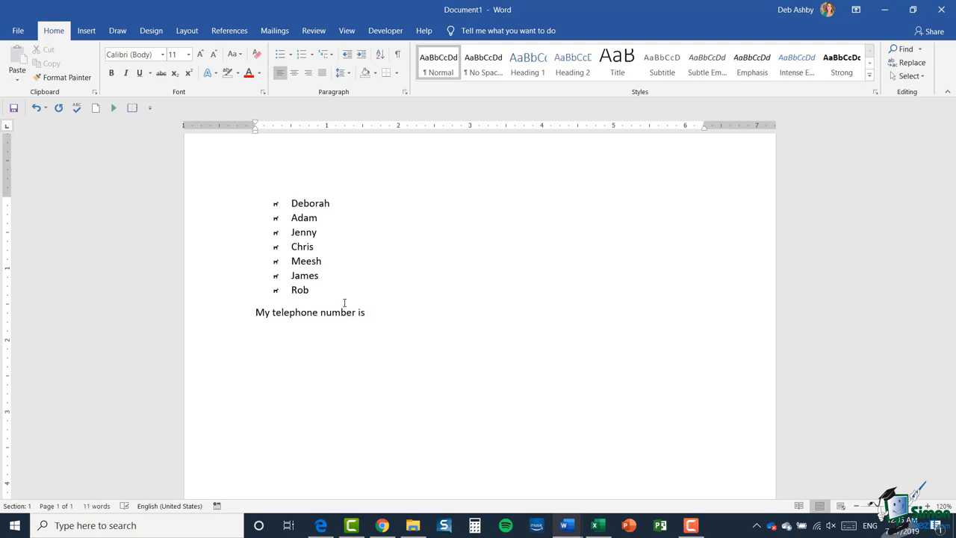
text(XXXXXXX)
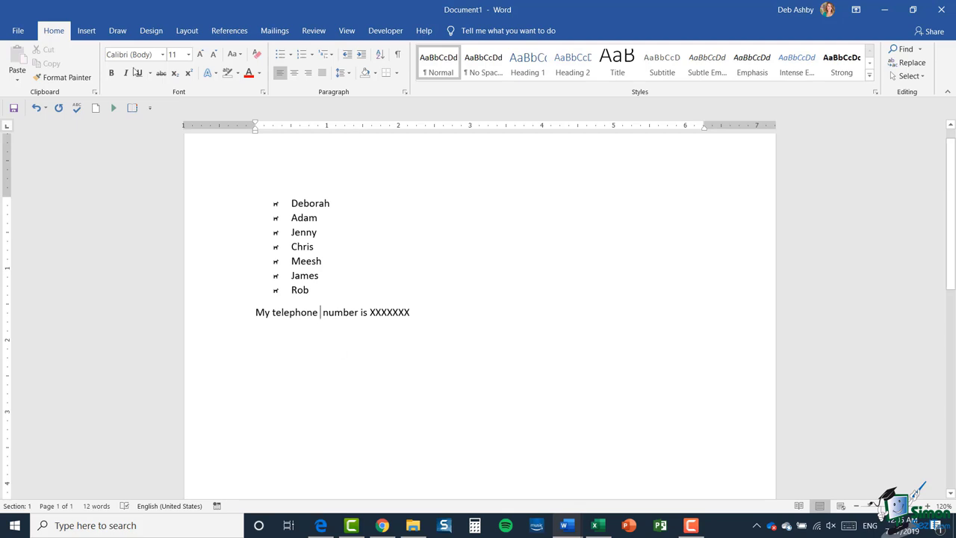
click(86, 32)
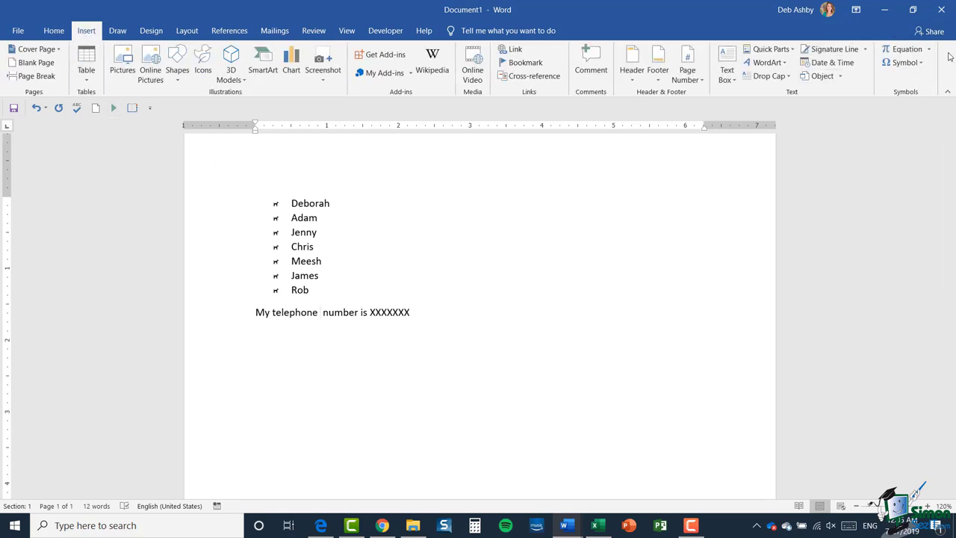
Insert the Wingdings telephone symbol after 'telephone' and select it
click(900, 66)
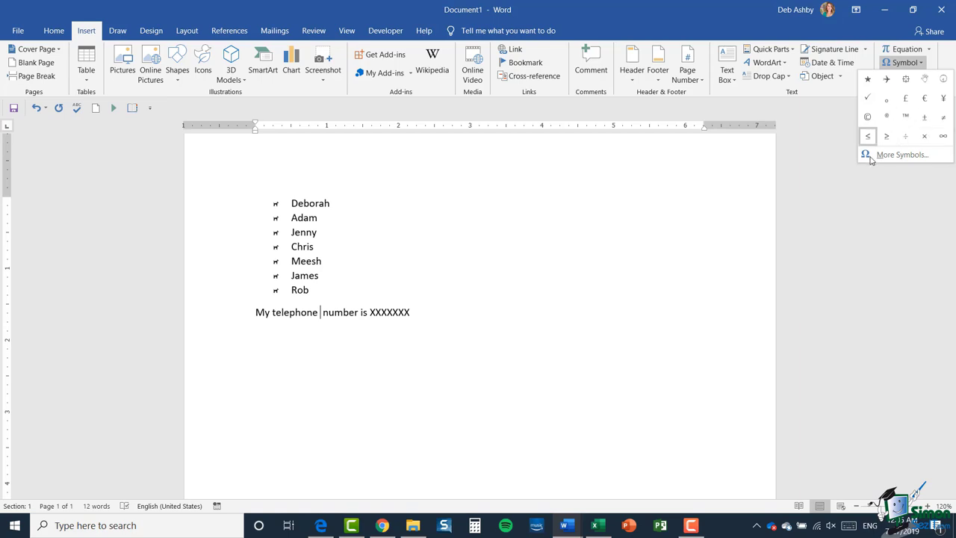
click(896, 155)
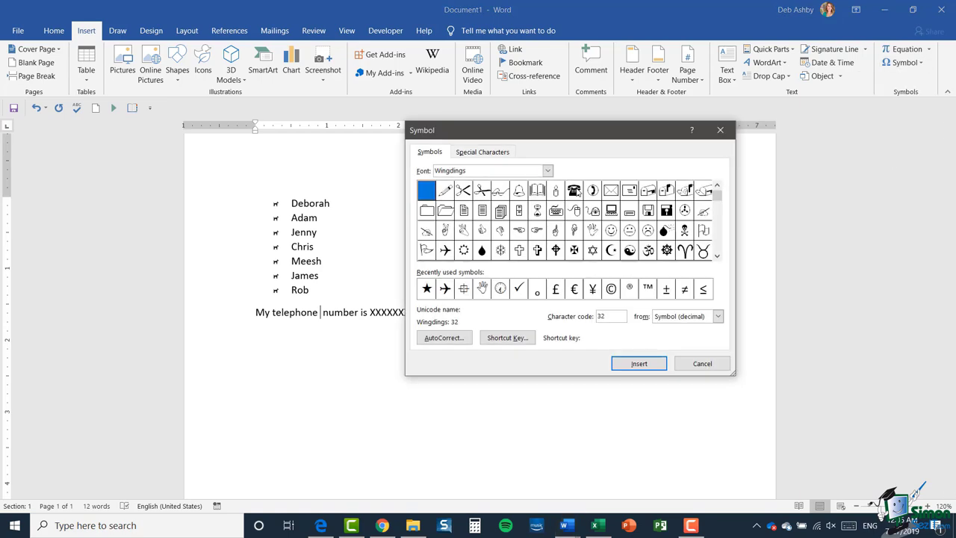
click(574, 191)
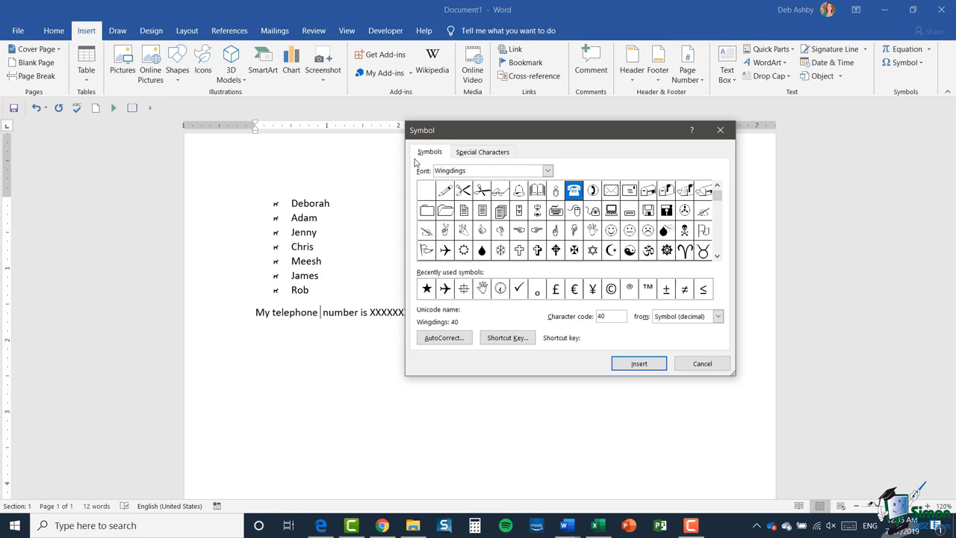
click(645, 365)
click(708, 364)
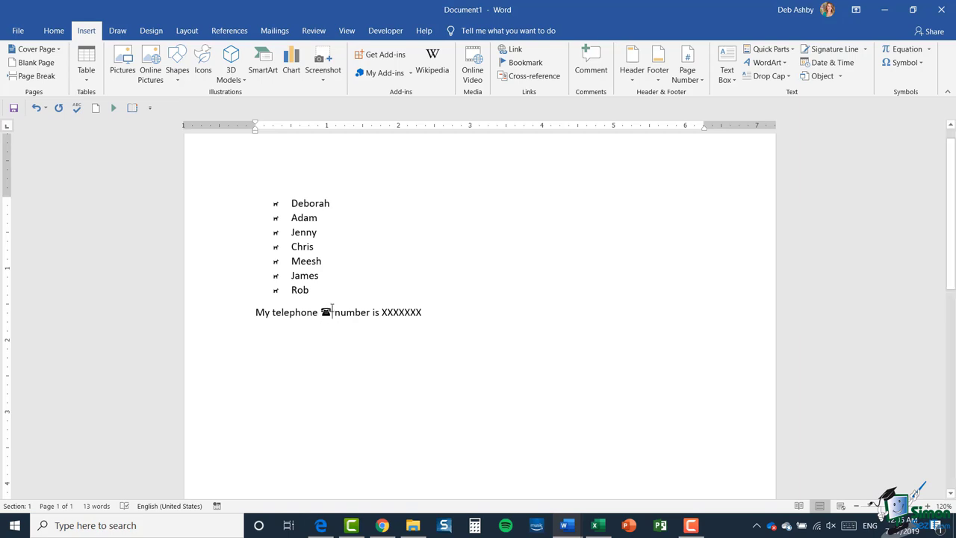
double_click(318, 309)
Set the selected telephone symbol's font colour to red
click(51, 31)
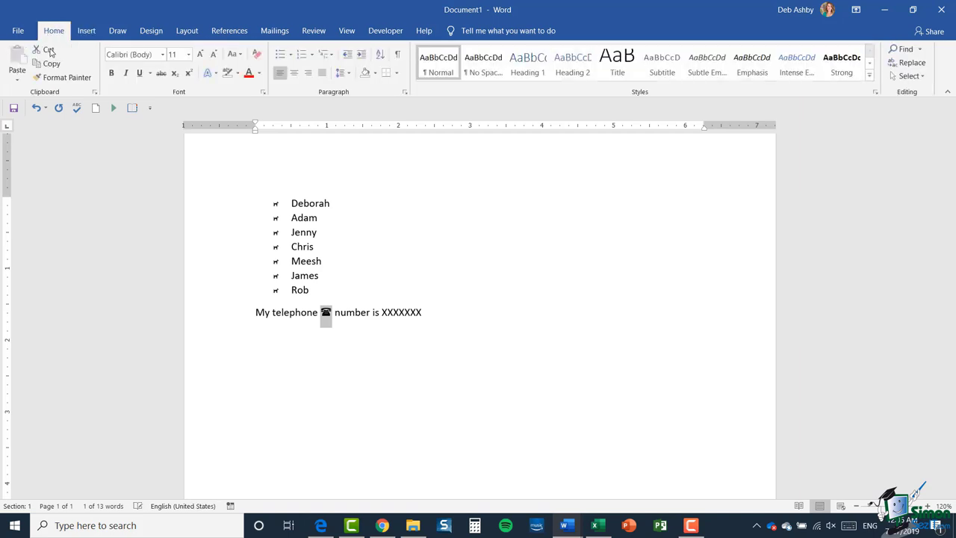
click(248, 75)
click(366, 233)
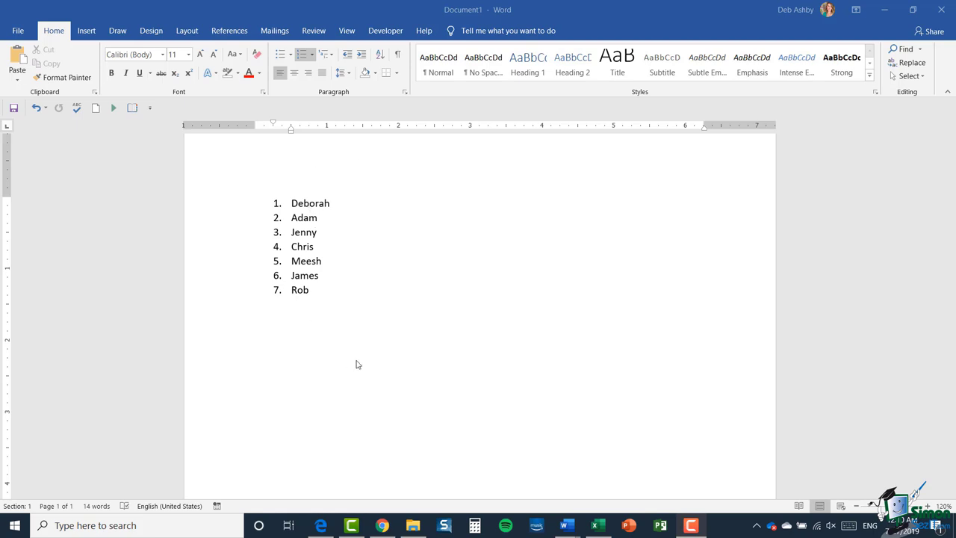
Under Deborah, add sub-items 'Voted the top employee in 2017' and 'Voted the top employee in 2018', removing the leftover empty item
click(338, 203)
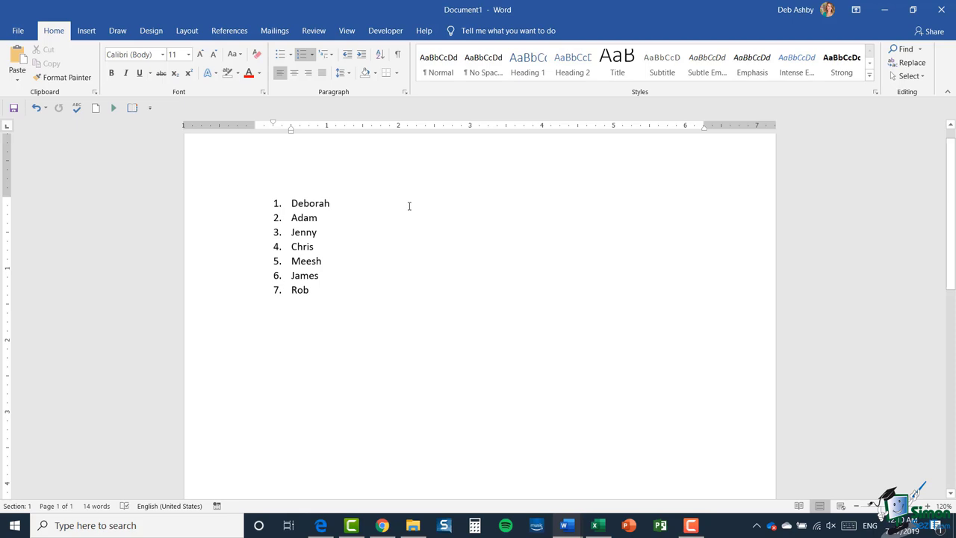
key(Return)
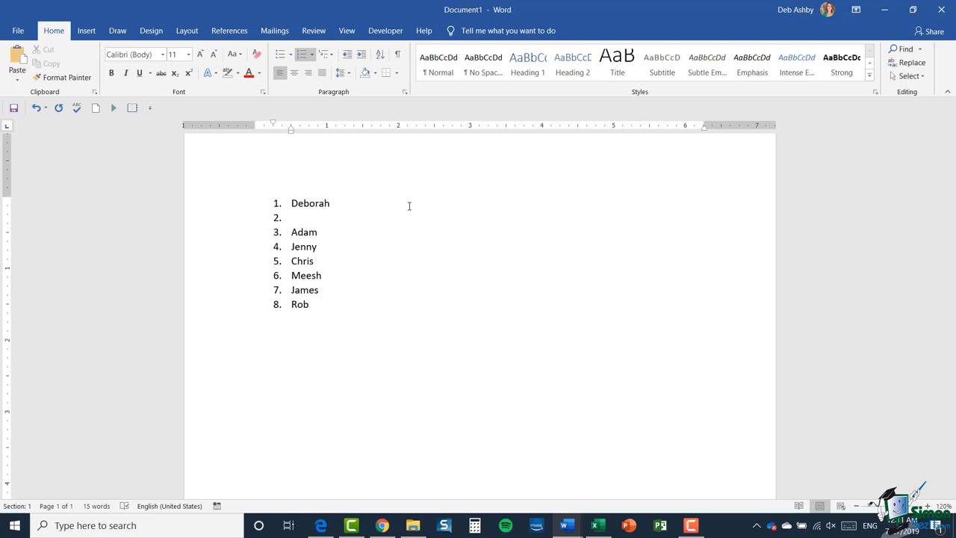
key(Tab)
key(shift+Tab)
key(Tab)
text(Voted the )
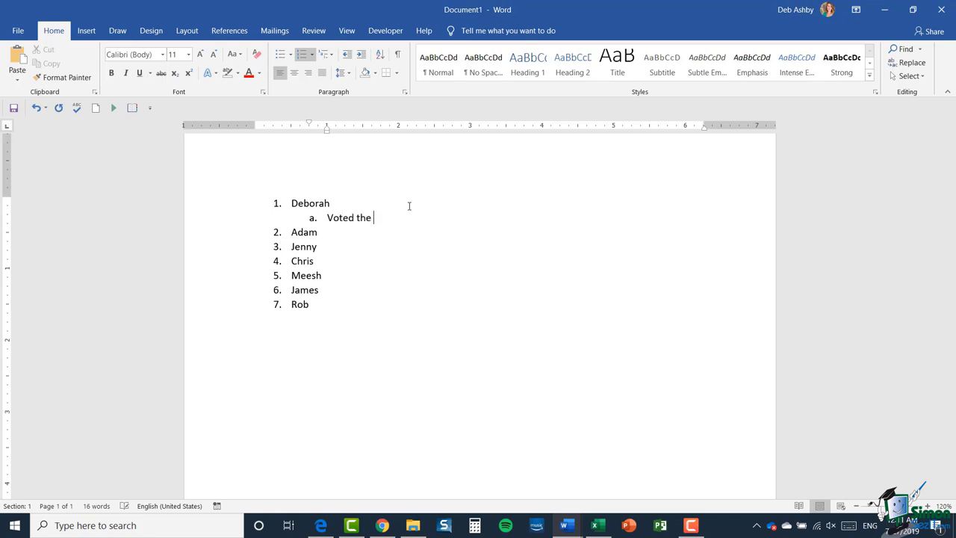
text(top employee in 2017)
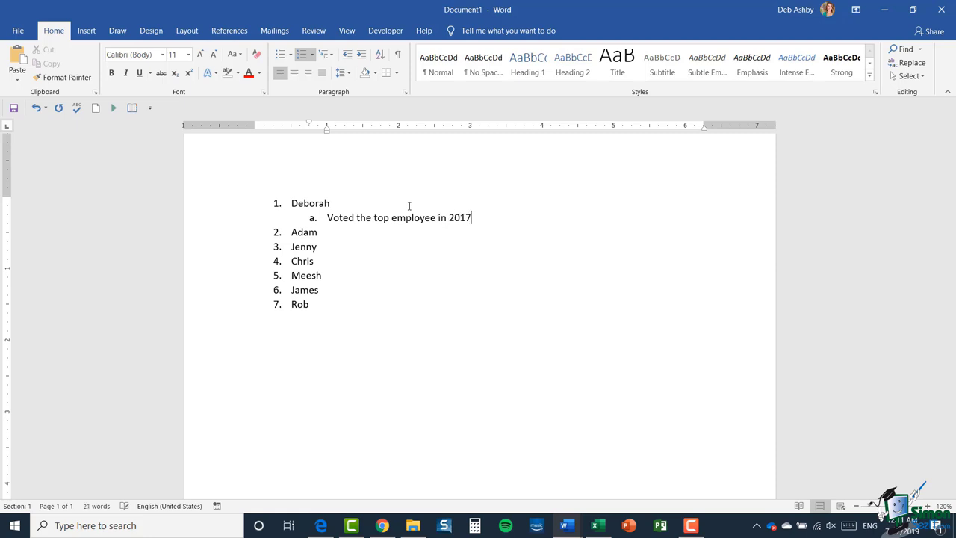
key(Return)
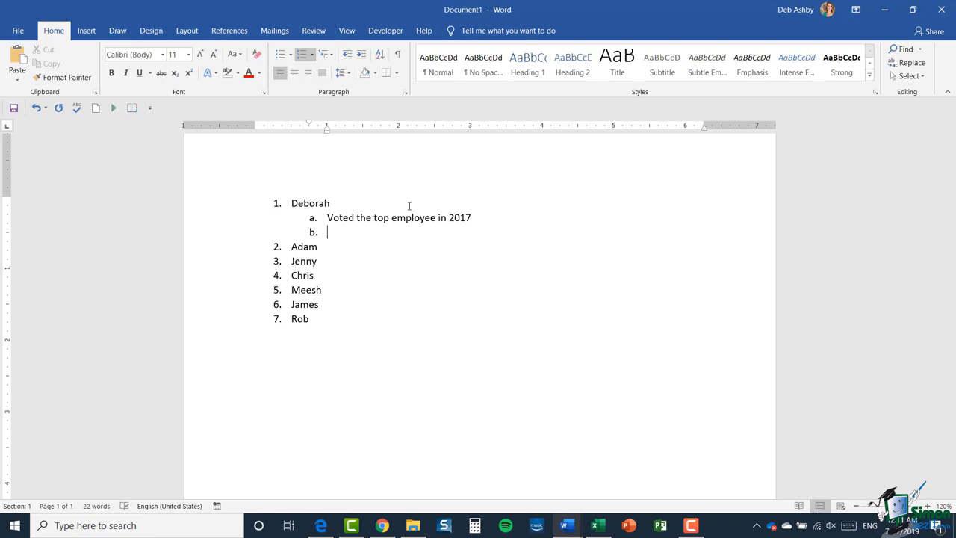
text(Voted the top empl)
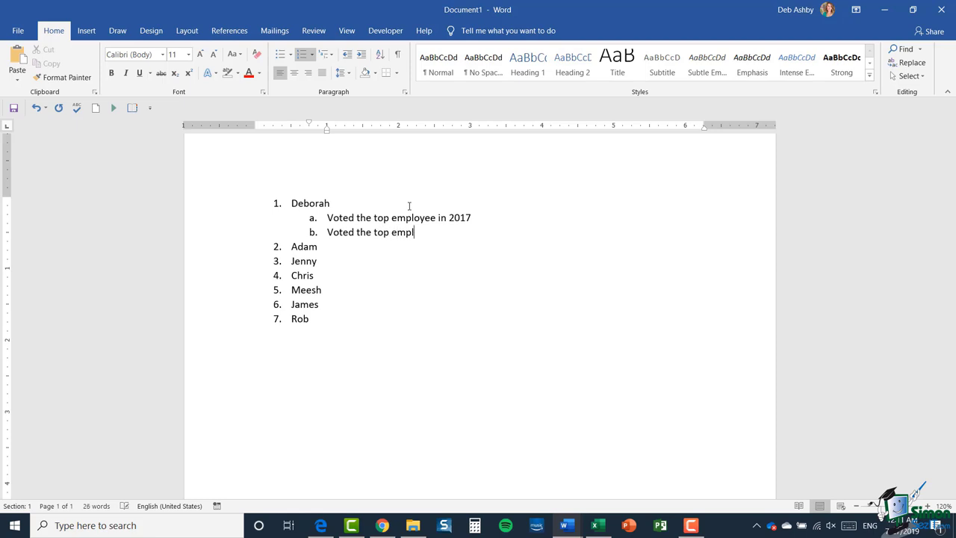
text(oyee in 2018)
key(Return)
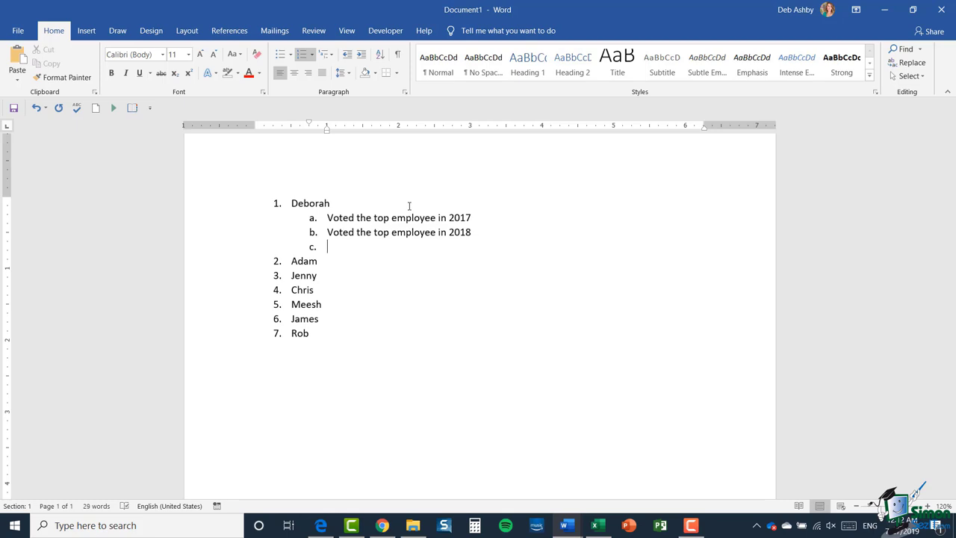
key(shift+Tab)
key(Delete)
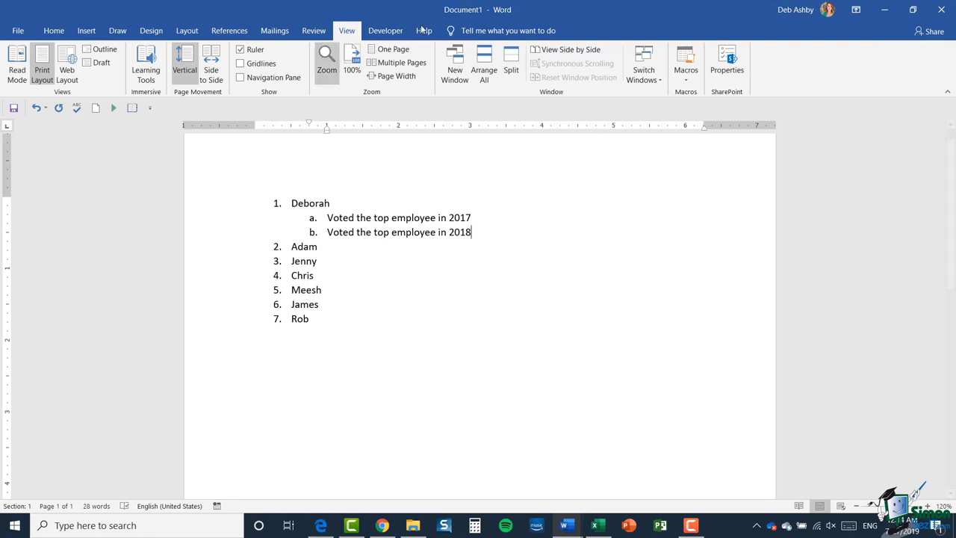
Switch to Smith Flyer.docx and select from Who We Are through the We're Growing paragraph
click(648, 75)
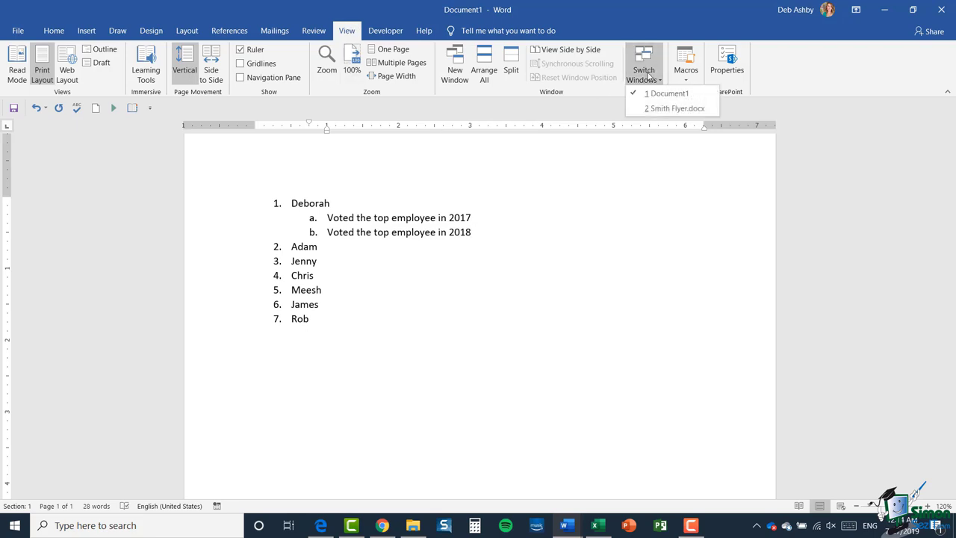
click(657, 113)
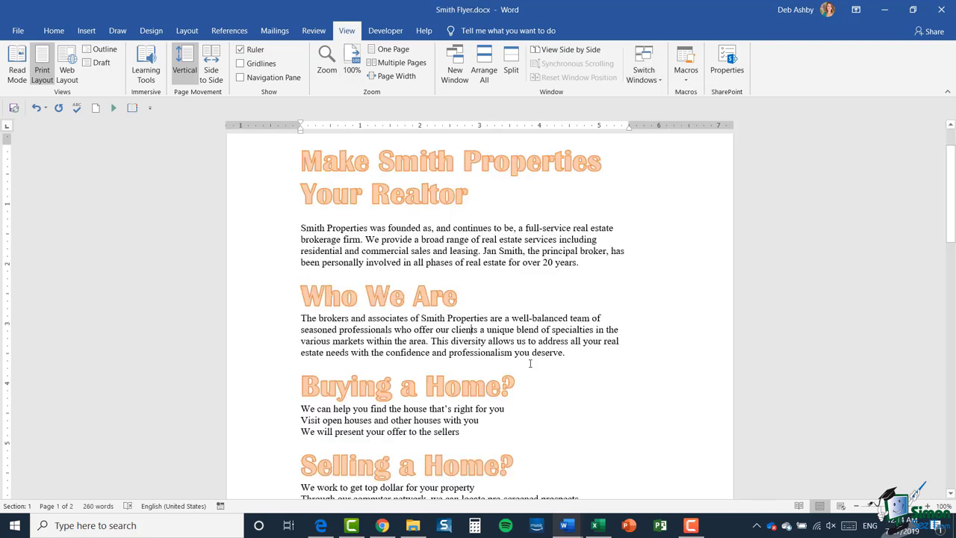
scroll(530, 363, down, 2)
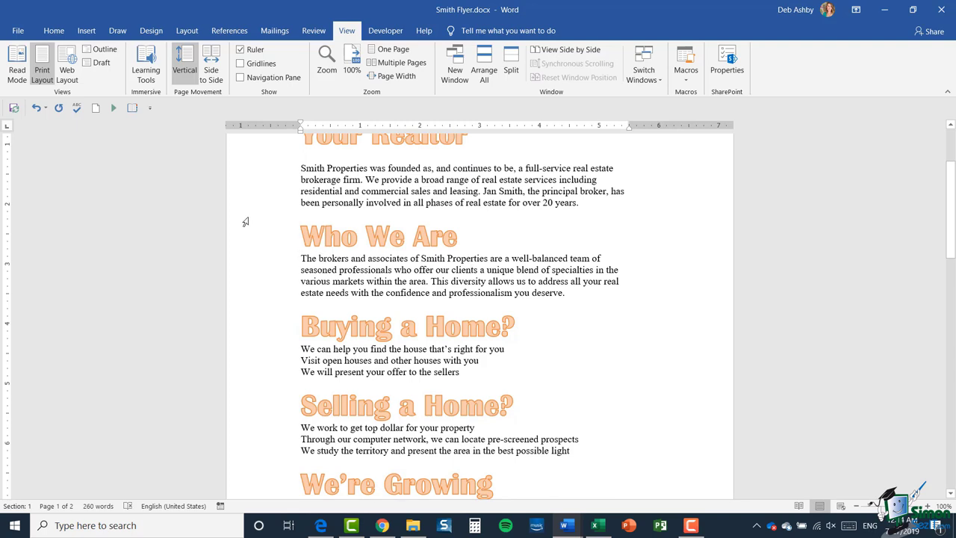
drag(300, 237, 488, 258)
drag(483, 308, 493, 359)
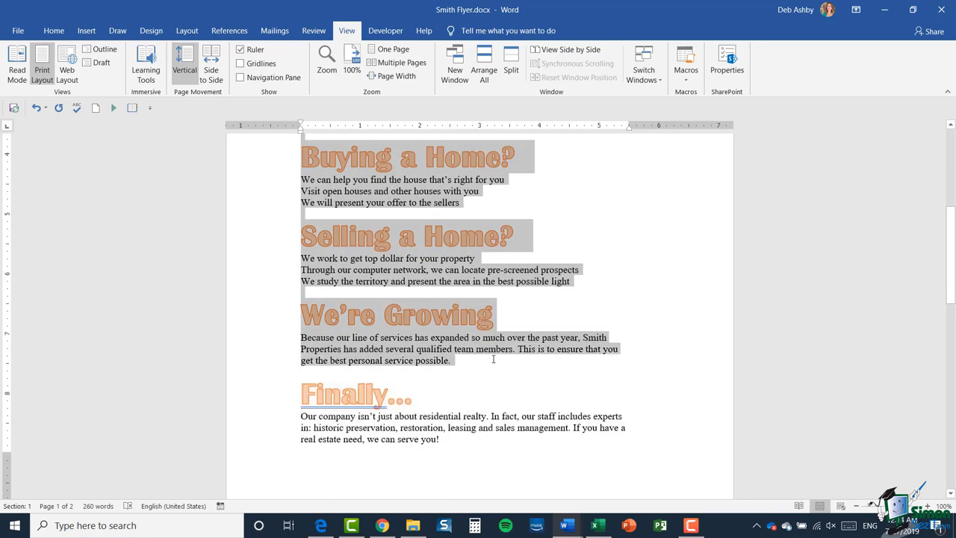
scroll(622, 284, up, 4)
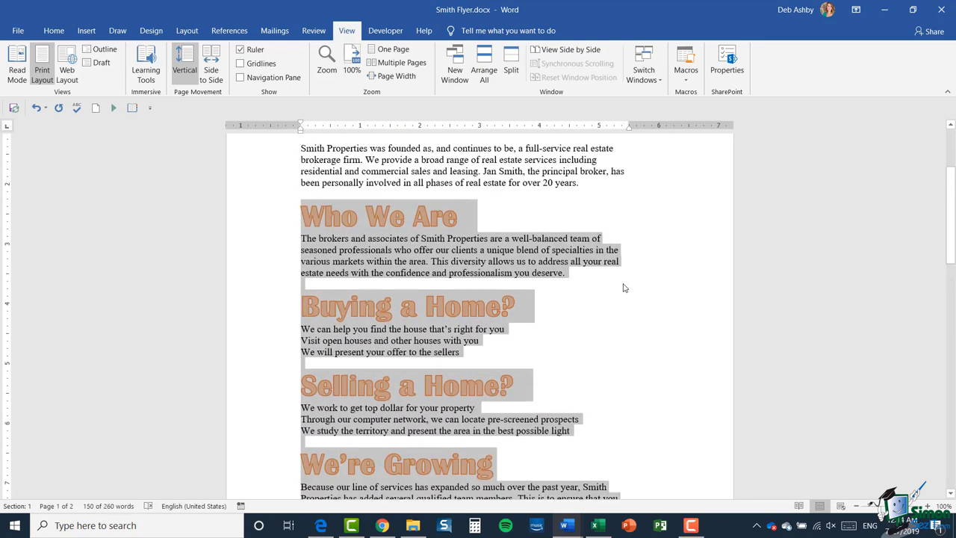
click(54, 31)
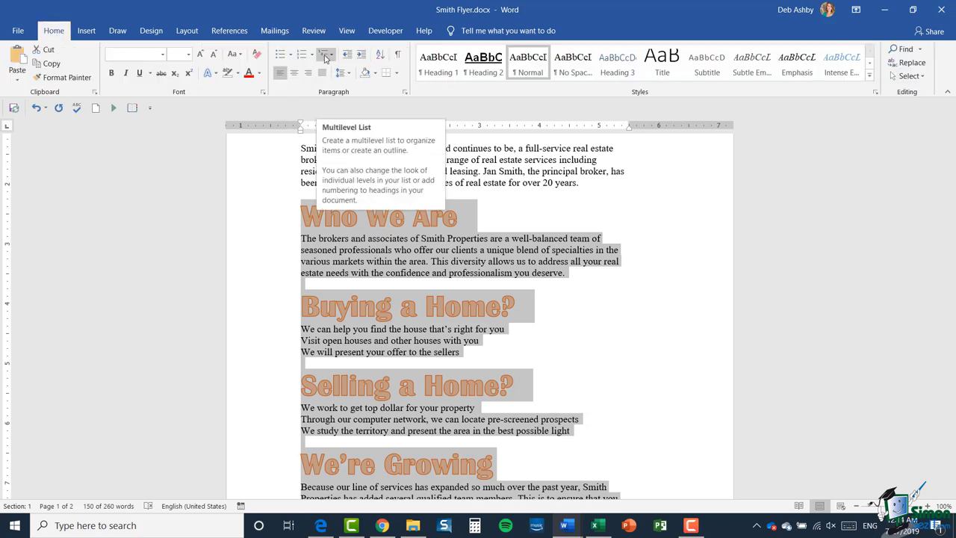
Apply the 1) a) i) multilevel list from the List Library to the selected flyer text
click(334, 55)
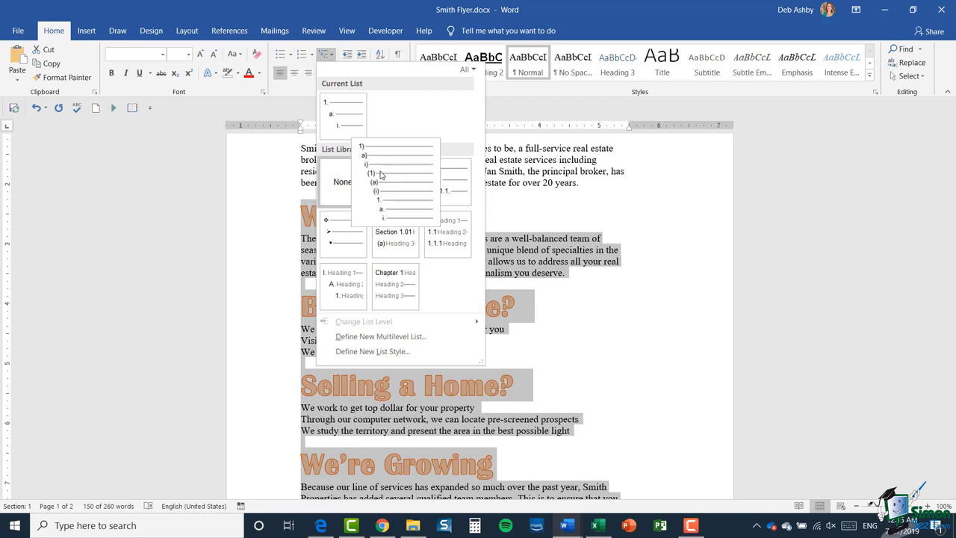
mouse_move(381, 177)
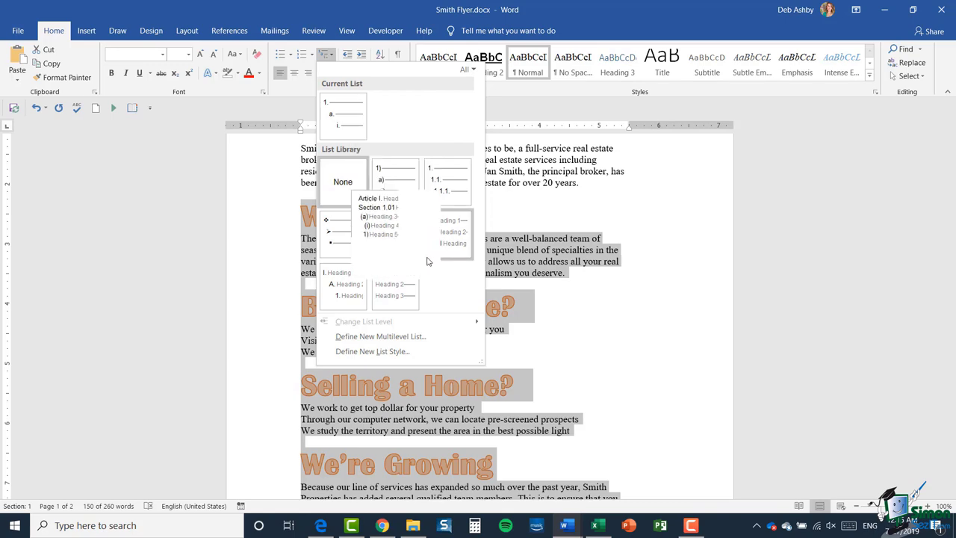
click(388, 181)
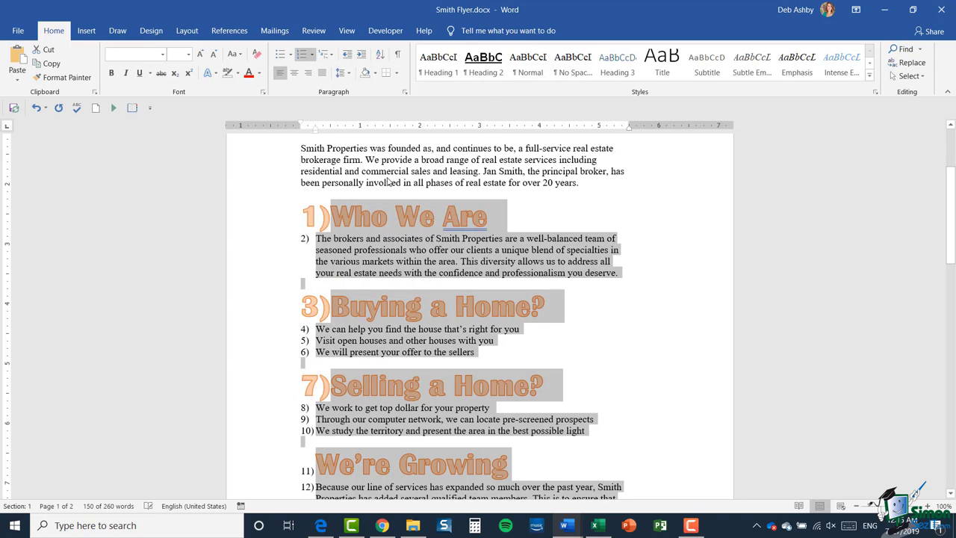
click(662, 319)
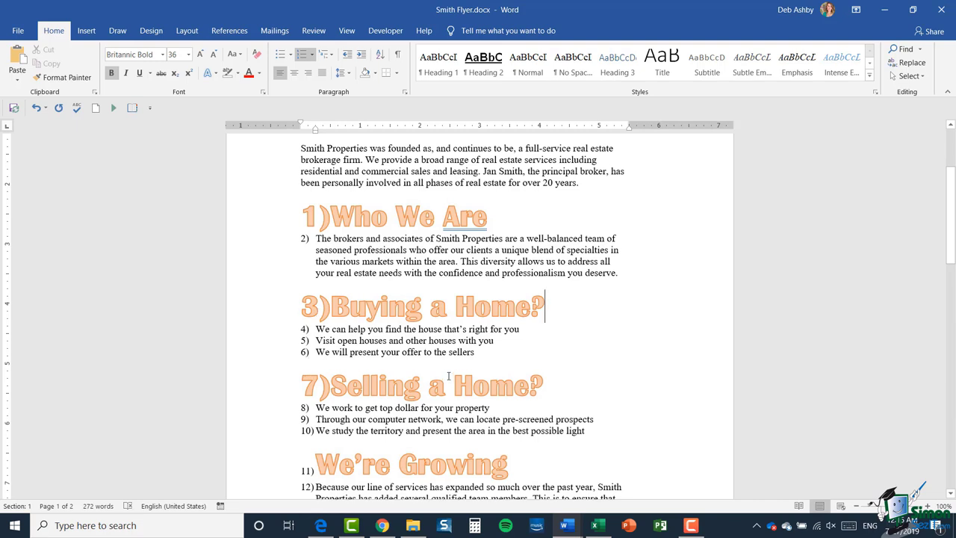
Demote paragraph 2) and the three Buying a Home? points to lettered sub-items
click(317, 239)
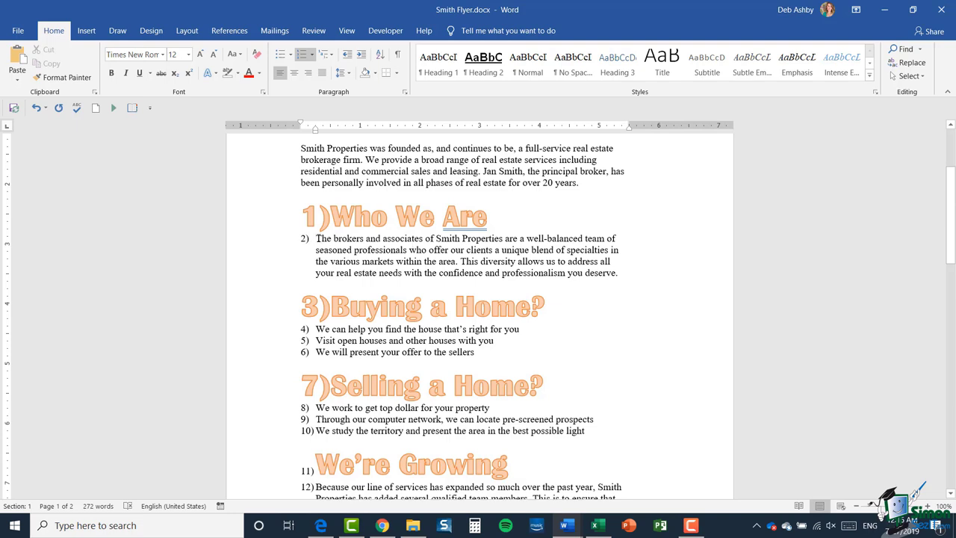
key(Tab)
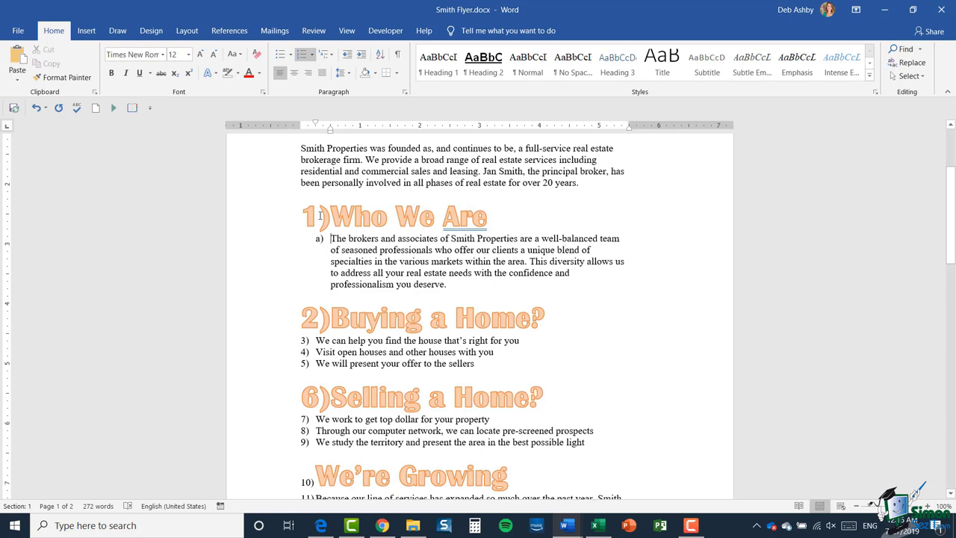
scroll(318, 339, down, 1)
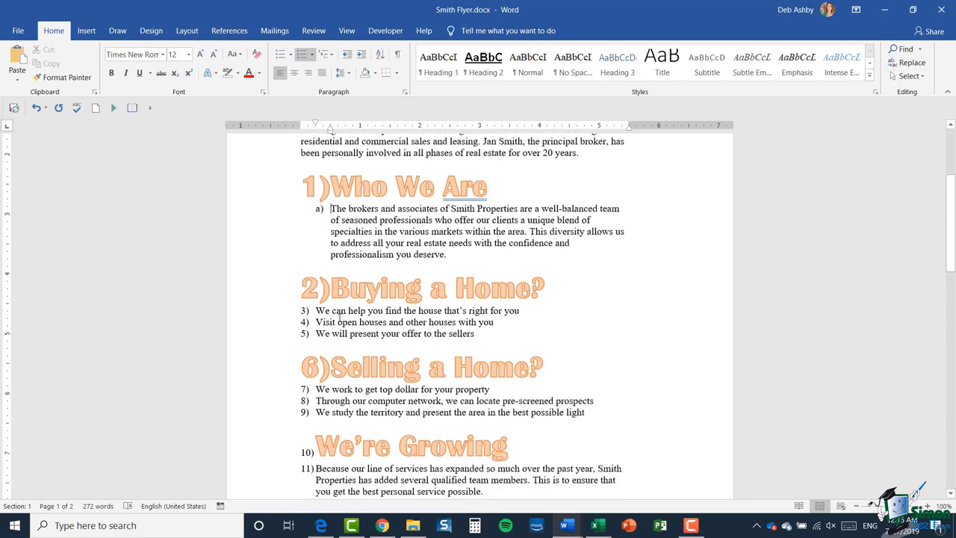
click(316, 310)
key(Tab)
click(316, 322)
key(Tab)
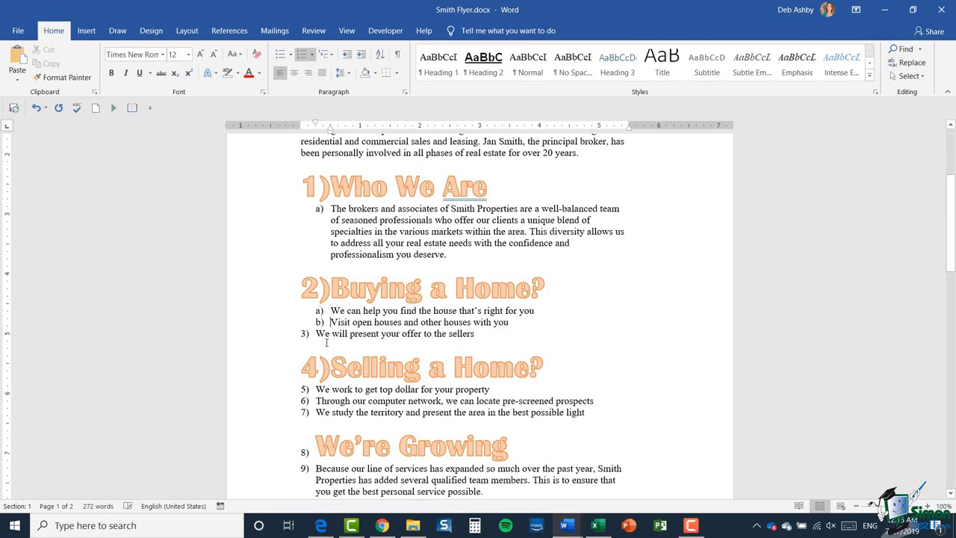
click(315, 334)
key(Tab)
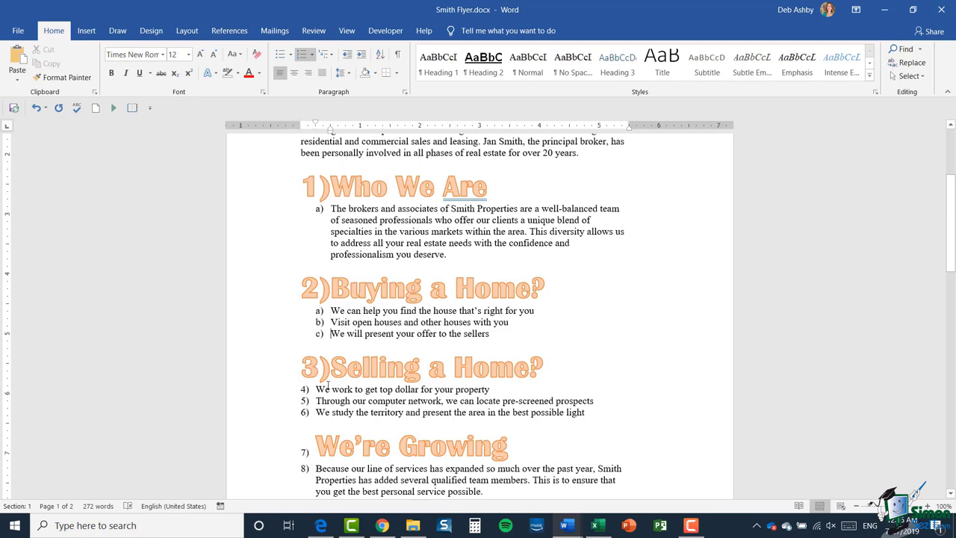
Demote the three Selling a Home? points and the Because paragraph under We're Growing to lettered sub-items
click(317, 389)
key(Tab)
click(317, 401)
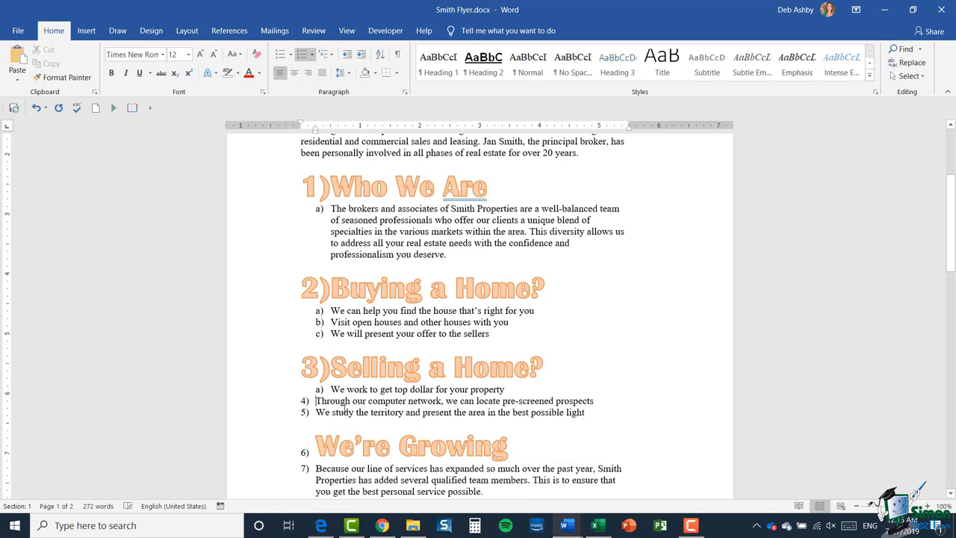
key(Tab)
click(318, 413)
key(Tab)
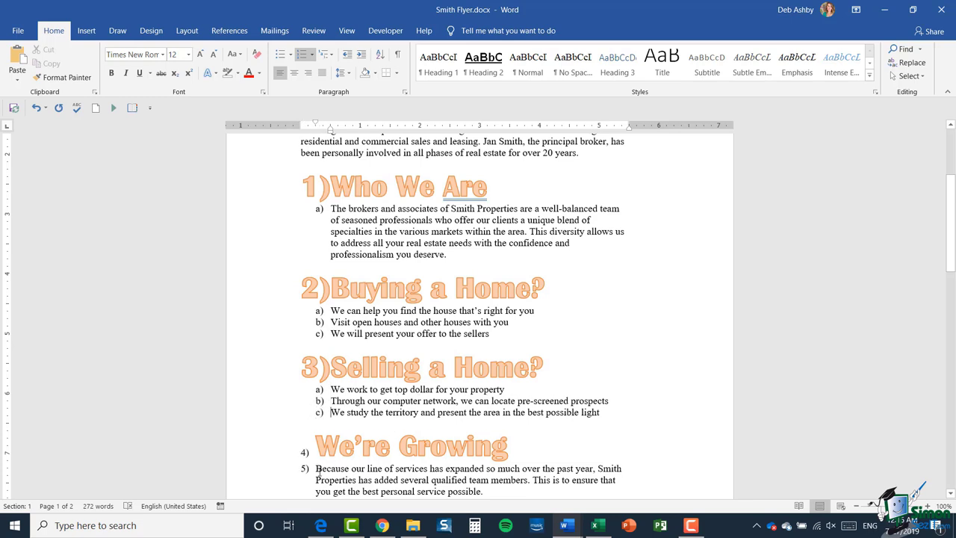
click(316, 469)
key(Tab)
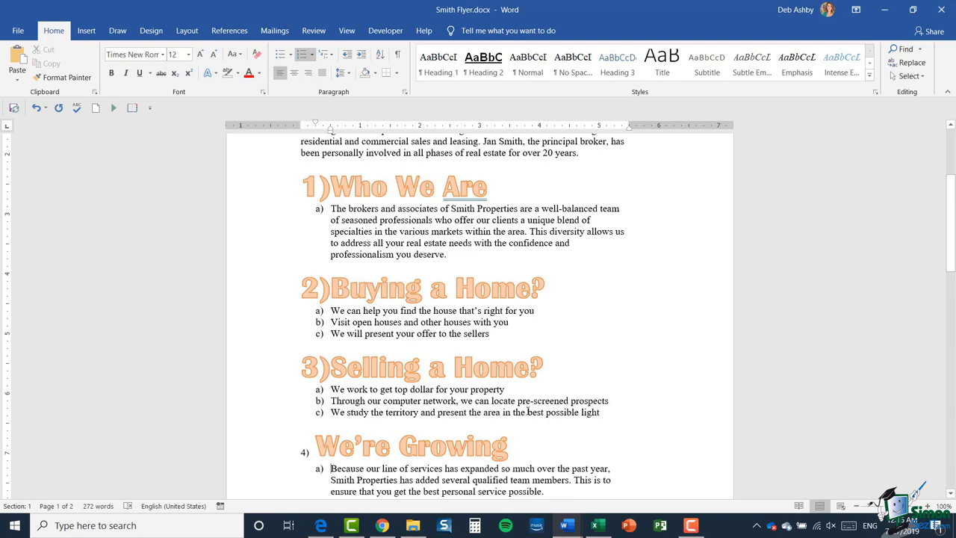
scroll(528, 412, up, 2)
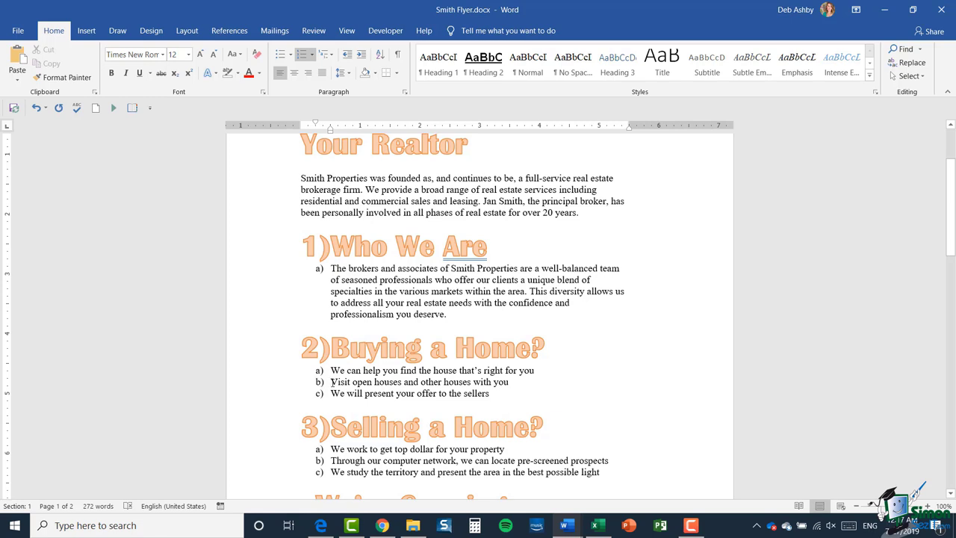
Demote Visit open houses and We will present your offer to roman sub-items i) and ii)
click(331, 381)
key(Tab)
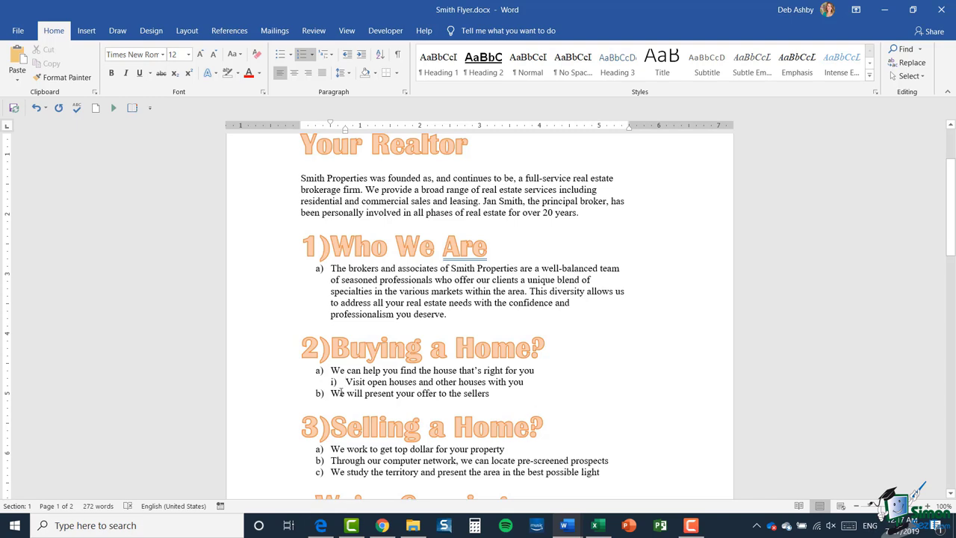
click(331, 393)
key(Tab)
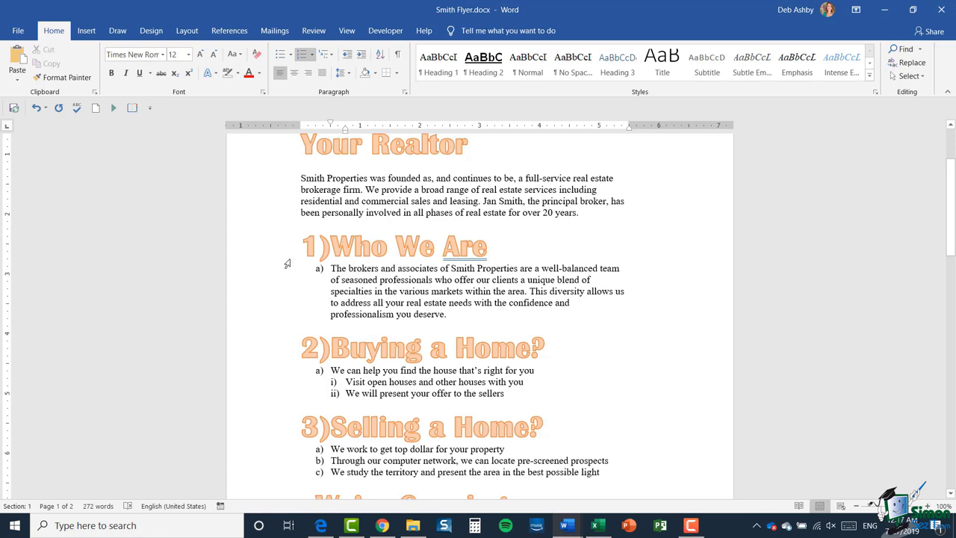
Select the whole numbered list from Who We Are downward
drag(286, 249, 274, 495)
drag(306, 332, 304, 351)
scroll(624, 252, up, 2)
scroll(624, 252, up, 1)
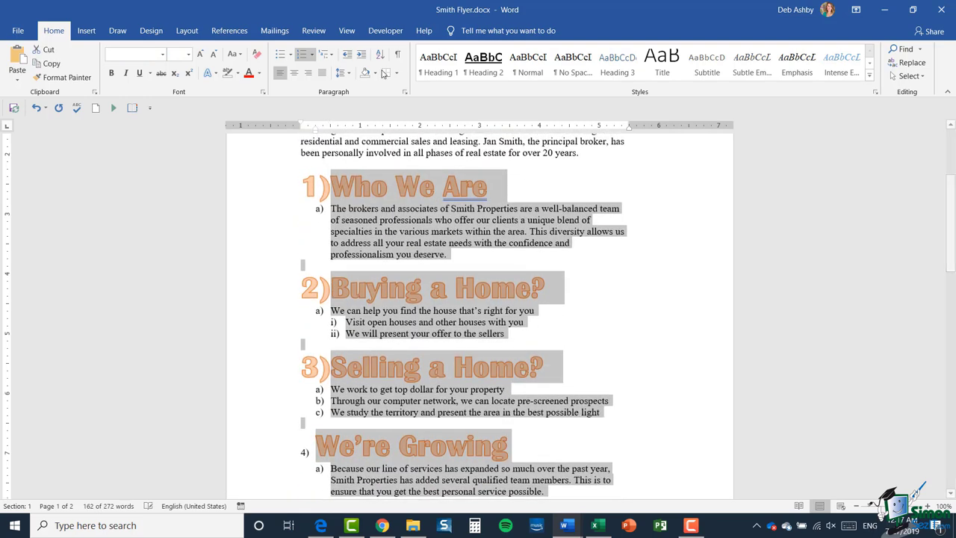
Open Define New Multilevel List and move the dialog aside to keep the flyer text visible
click(333, 55)
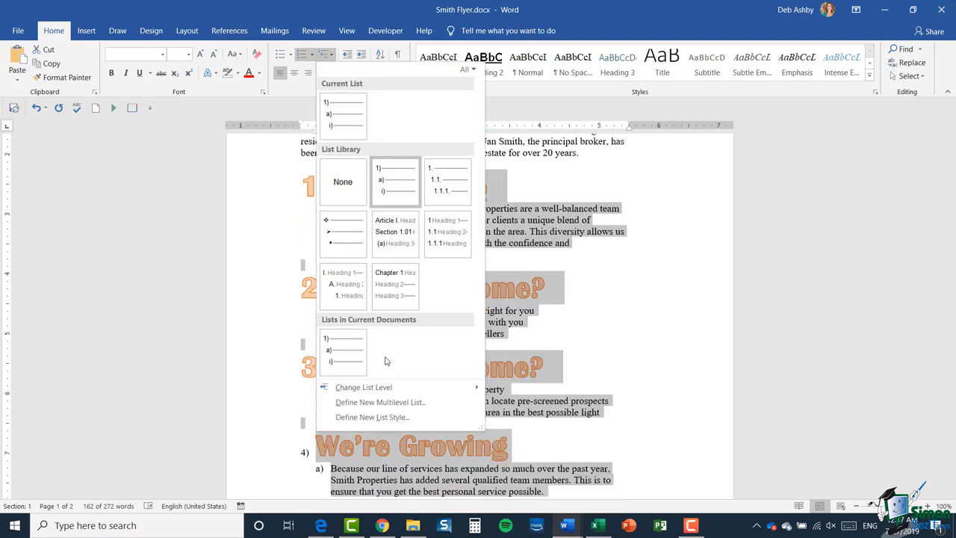
click(407, 404)
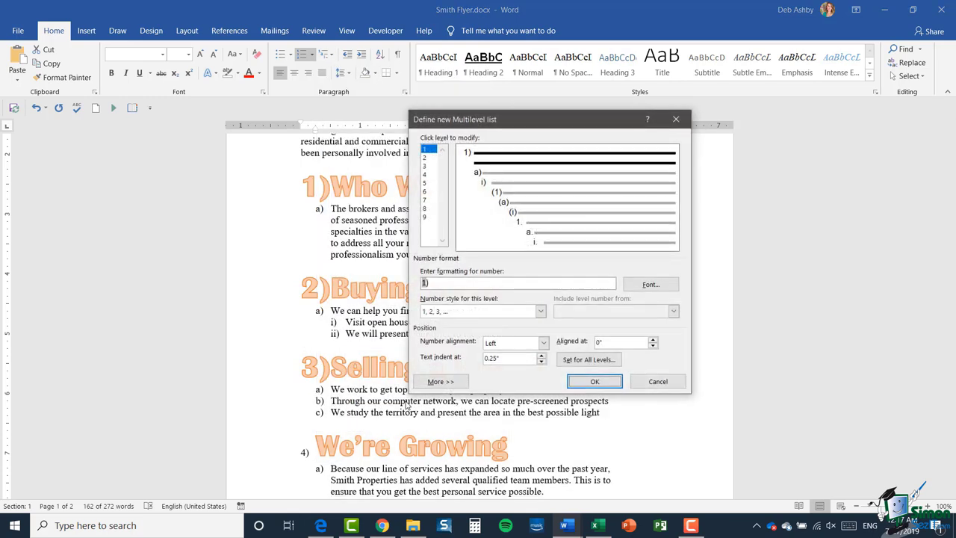
drag(523, 117, 626, 114)
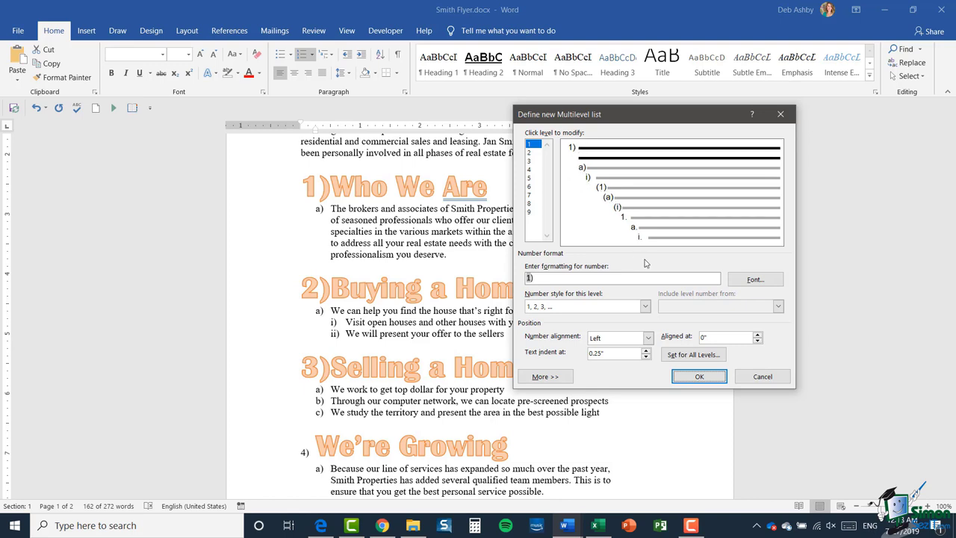
Review the level 2 and level 3 numbering, then return to level 1
click(530, 153)
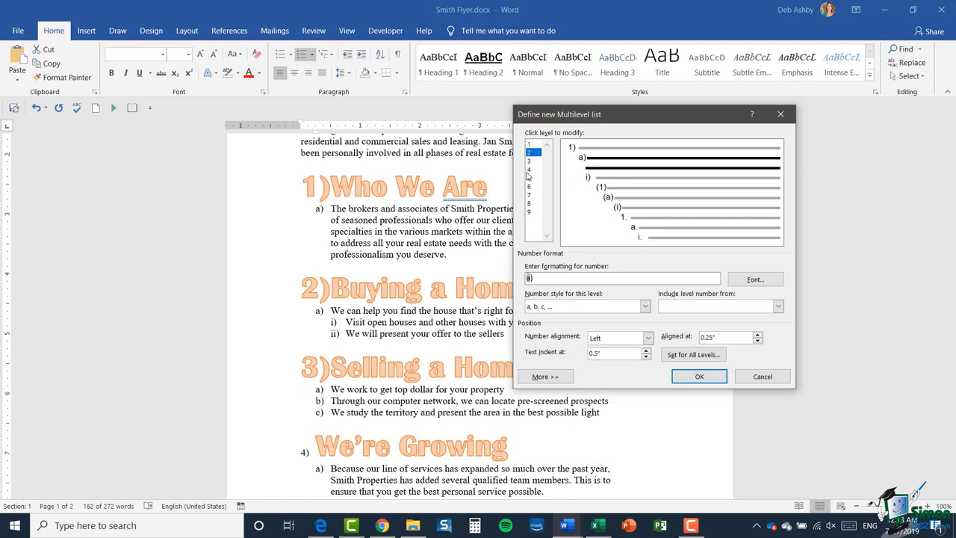
click(530, 160)
click(532, 144)
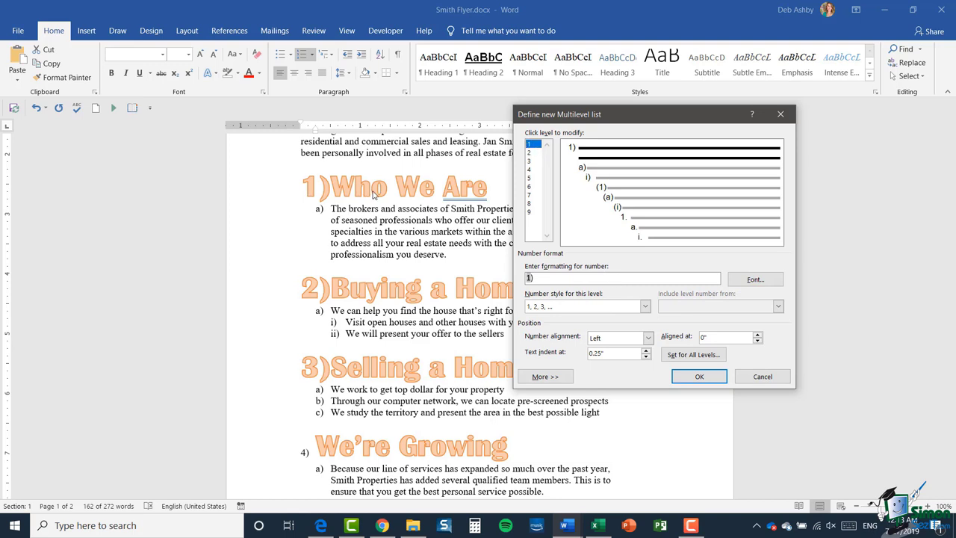
Format the level-one list number as Arial Bold, size 11, in red
click(765, 281)
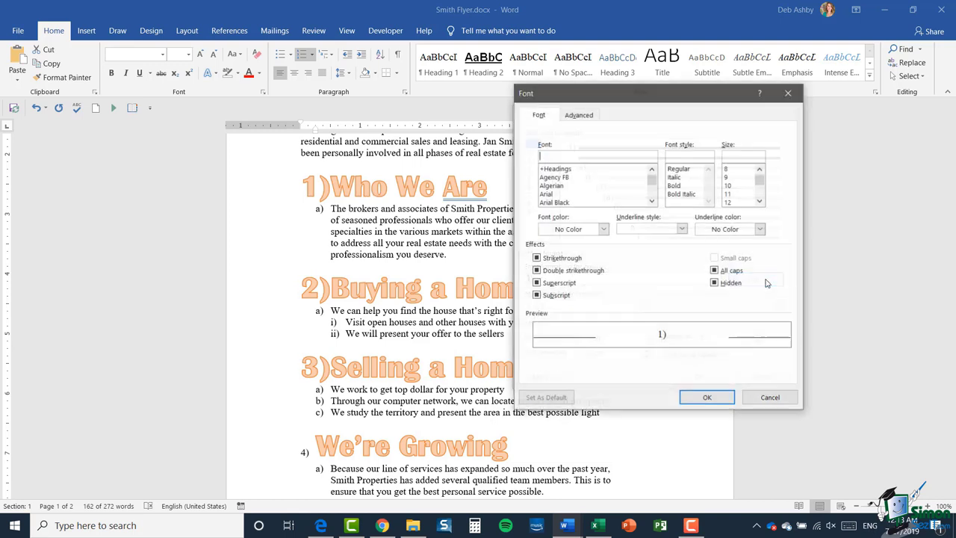
click(551, 194)
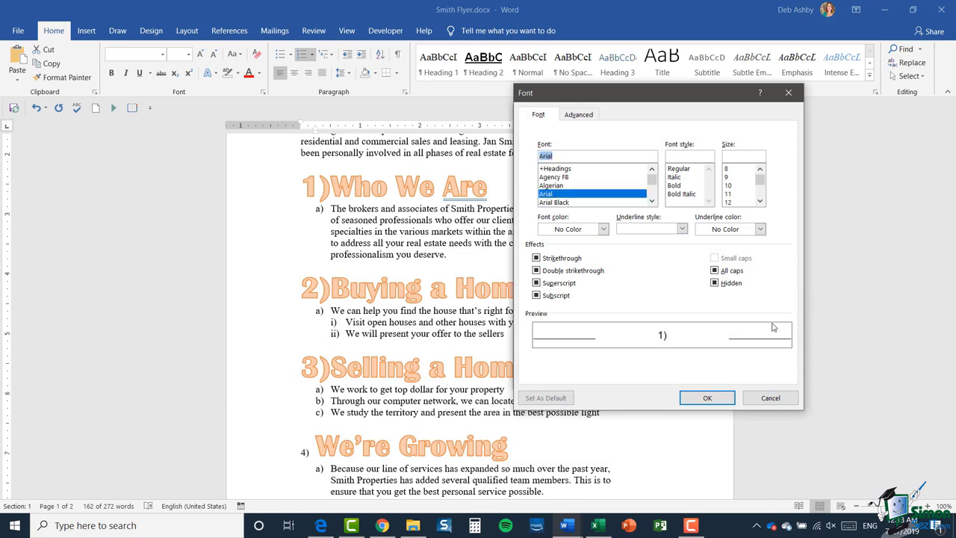
click(686, 185)
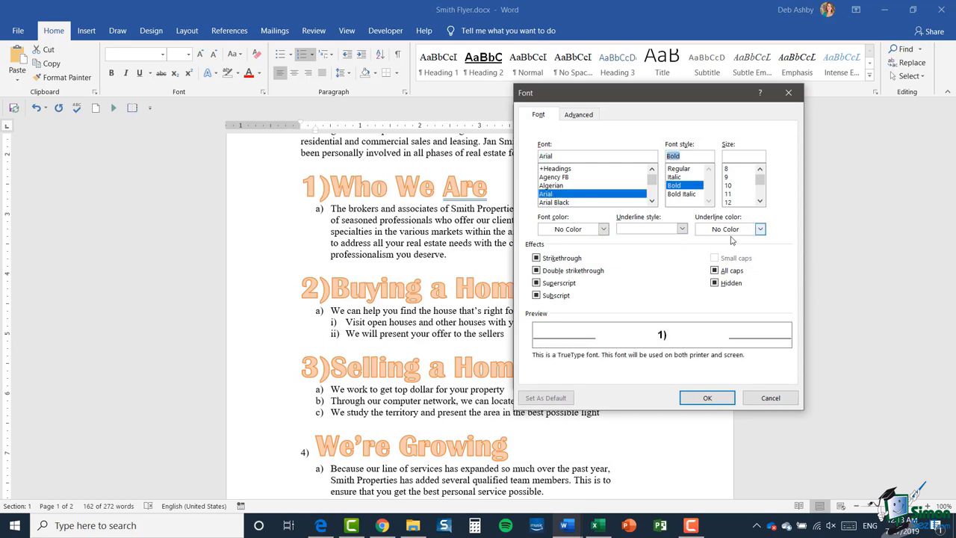
click(732, 193)
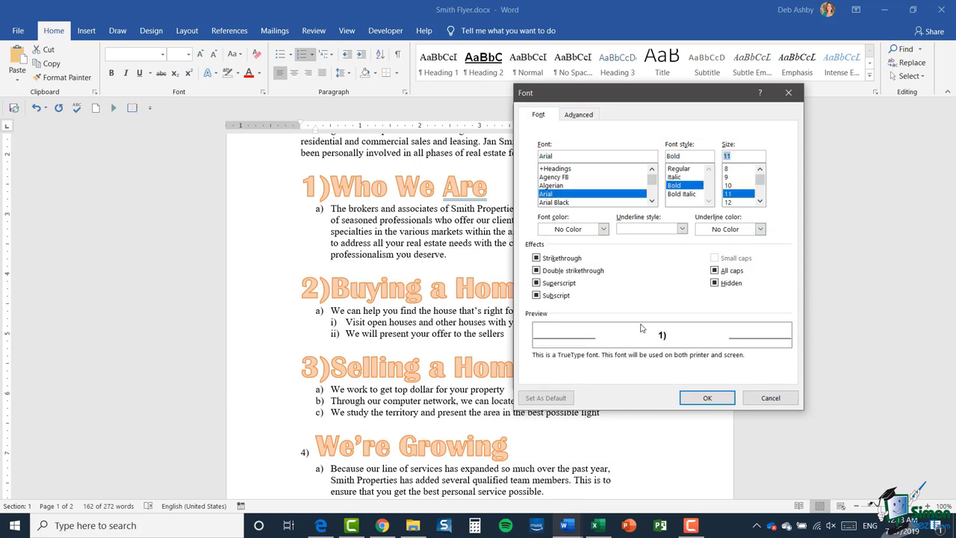
click(603, 228)
click(553, 336)
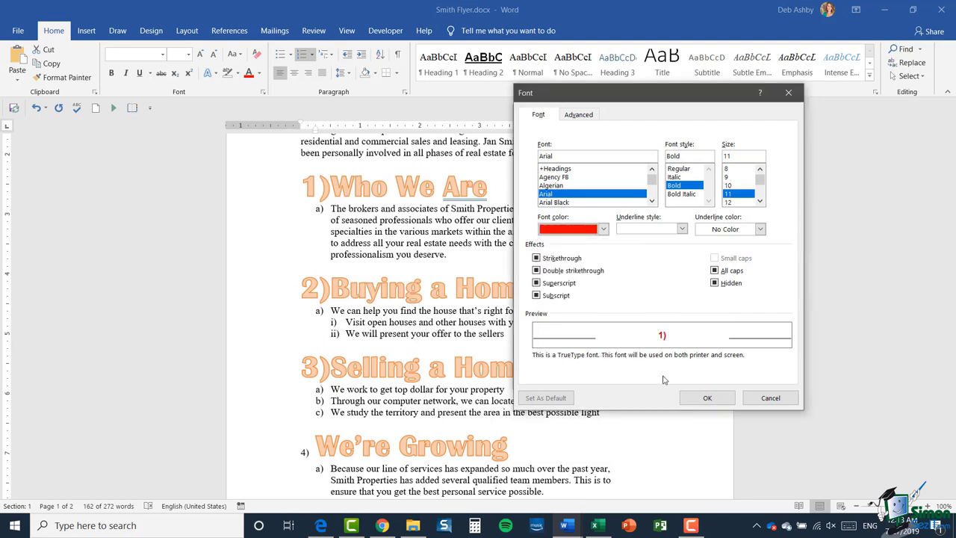
click(707, 397)
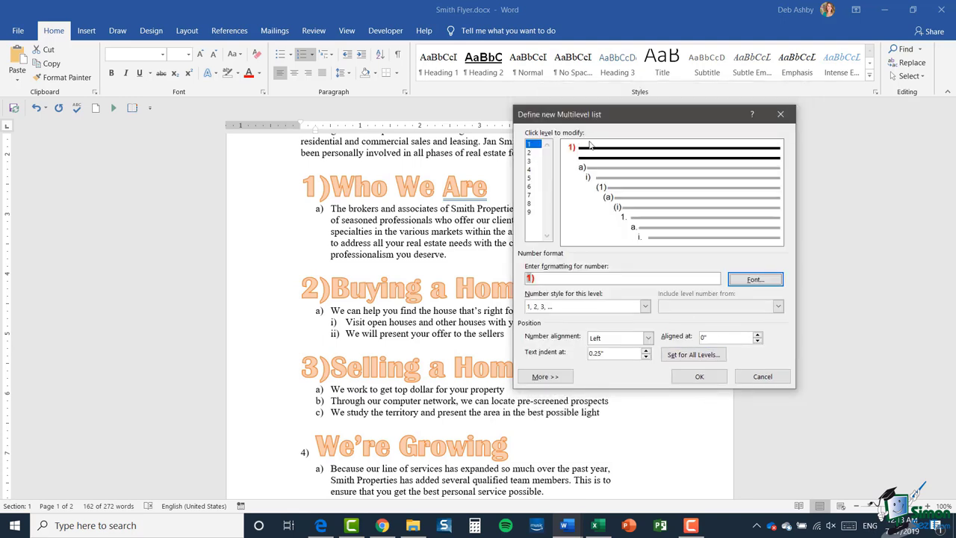
click(530, 152)
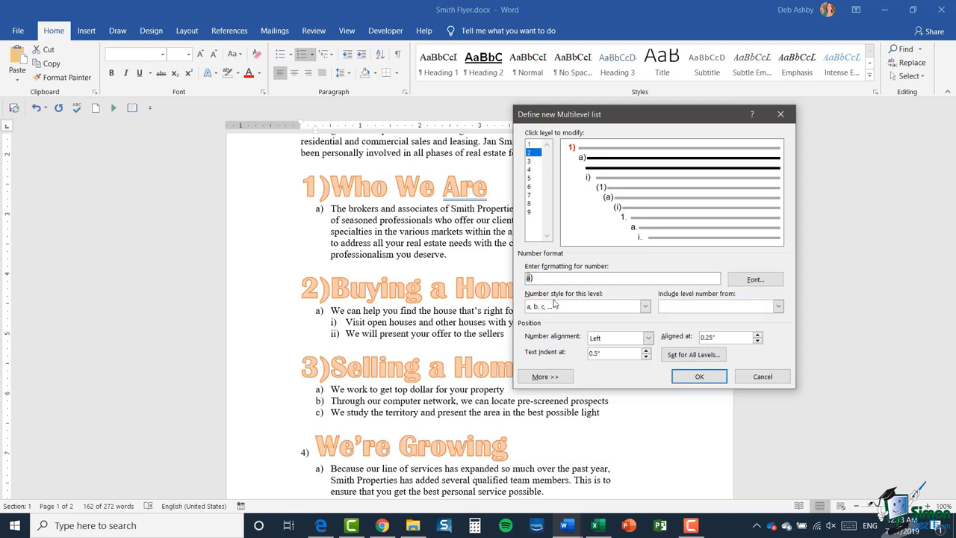
Try I, II, III numbering for level 2, then cancel the dialog and deselect the text
click(645, 307)
click(645, 307)
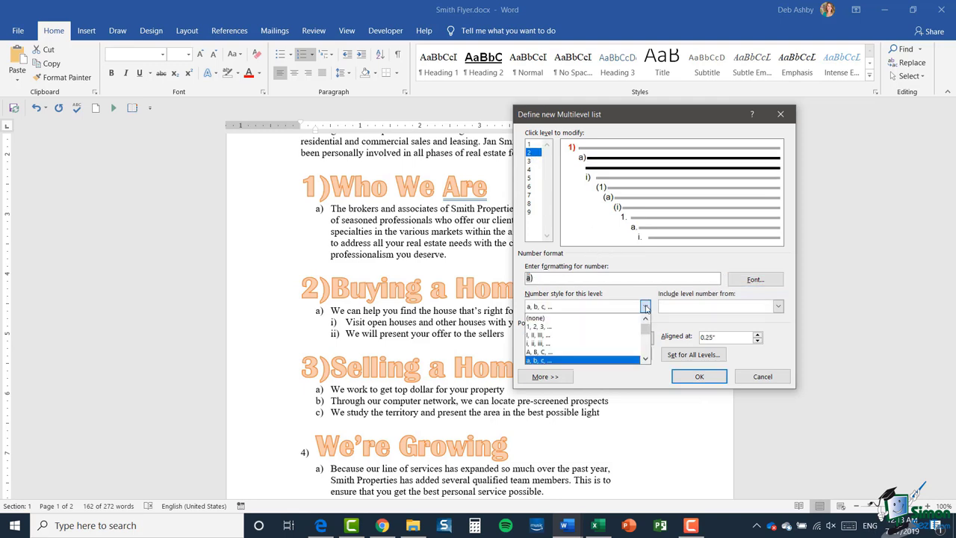
click(553, 336)
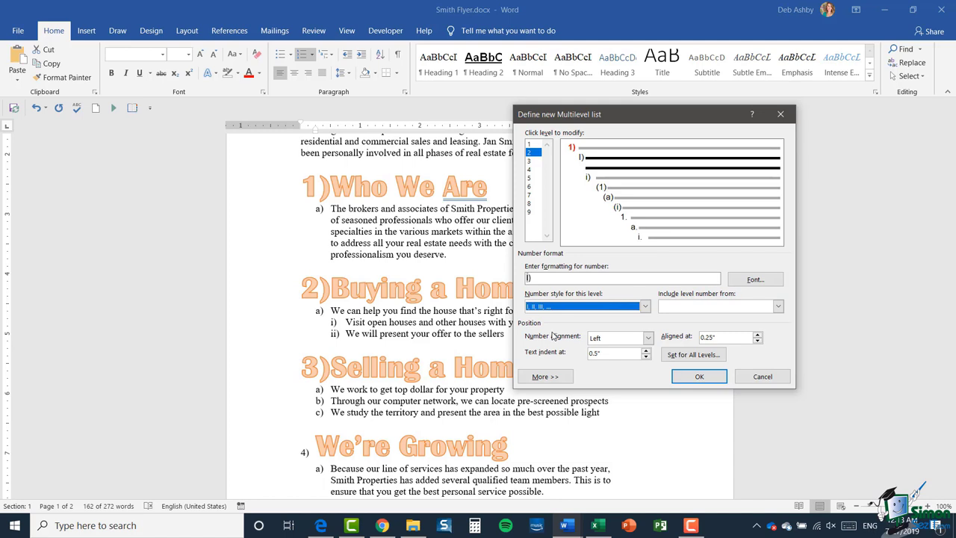
key(Tab)
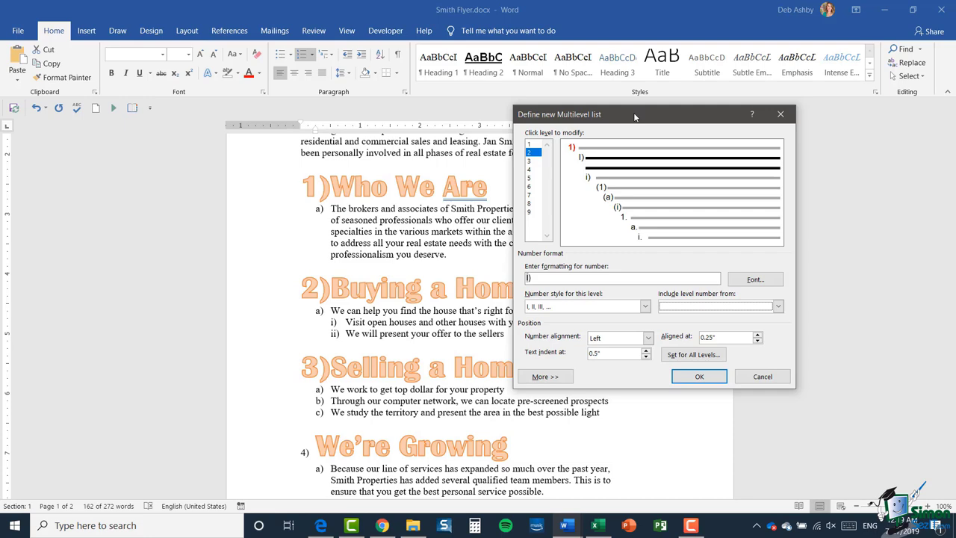
click(767, 381)
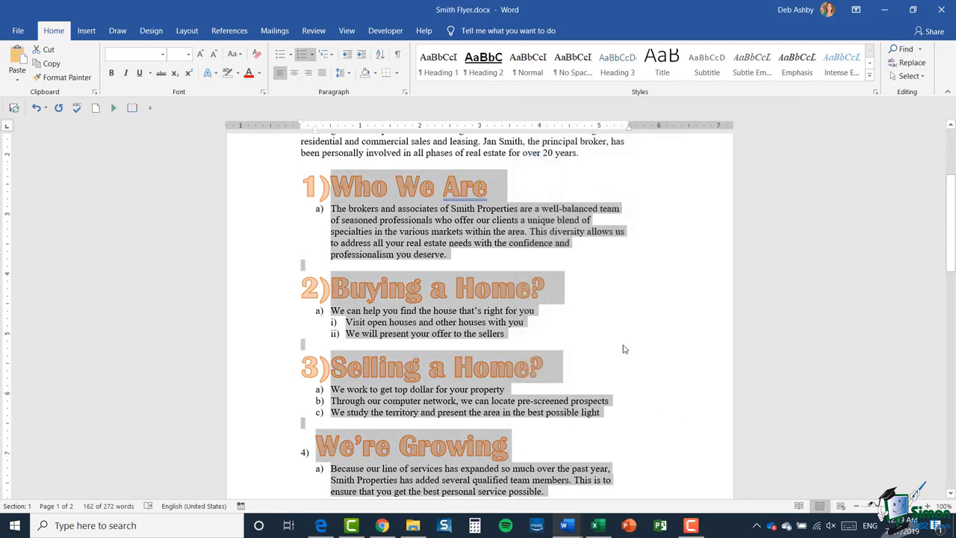
click(644, 272)
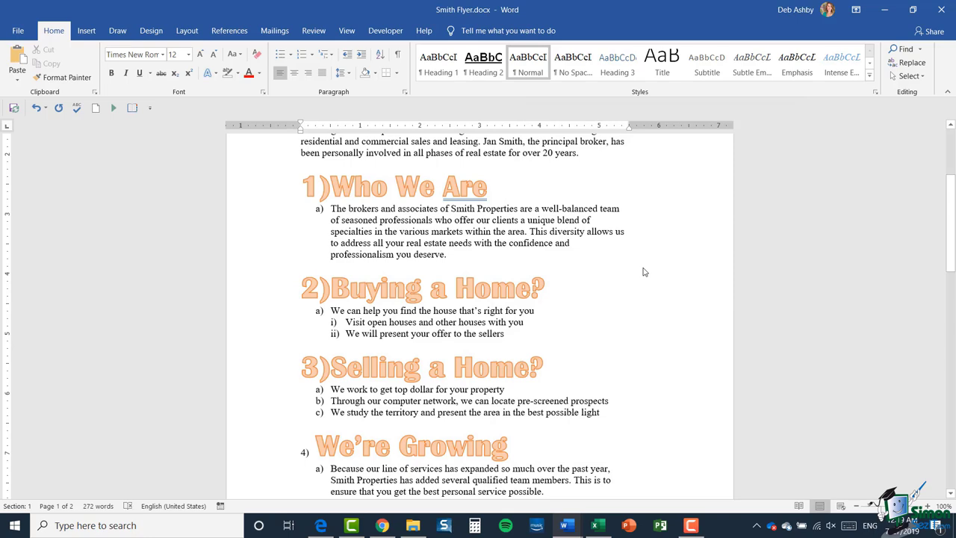